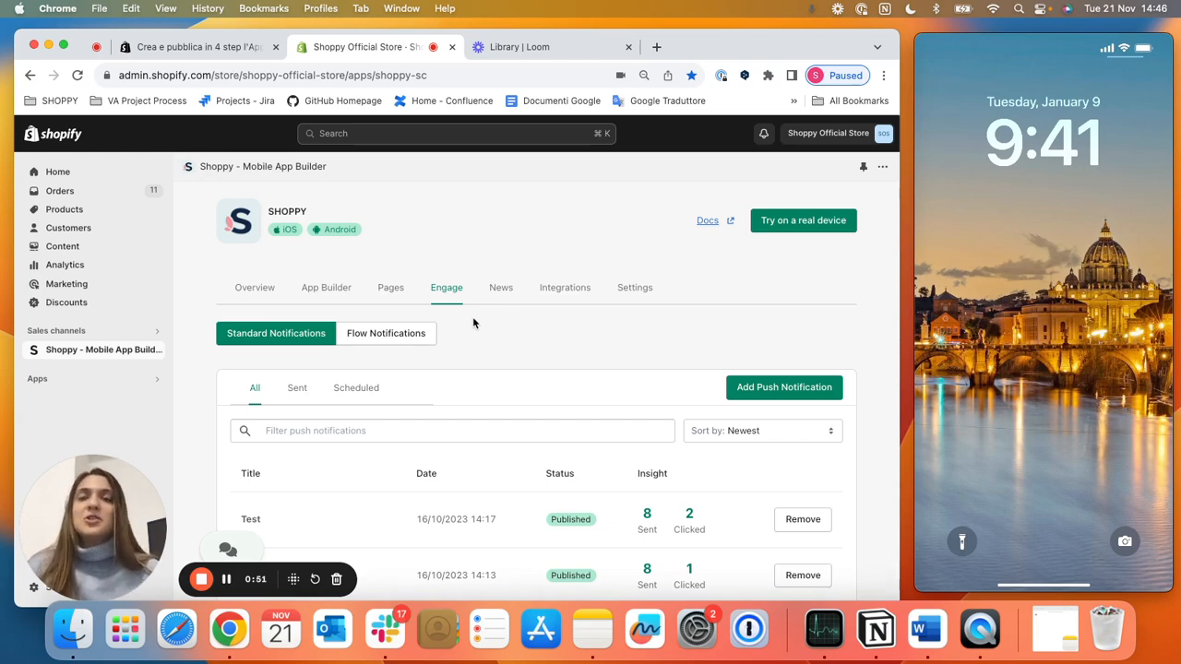
- Look through the full list of standard push notifications with their dates, statuses and insights
scroll(472, 322, down, 2)
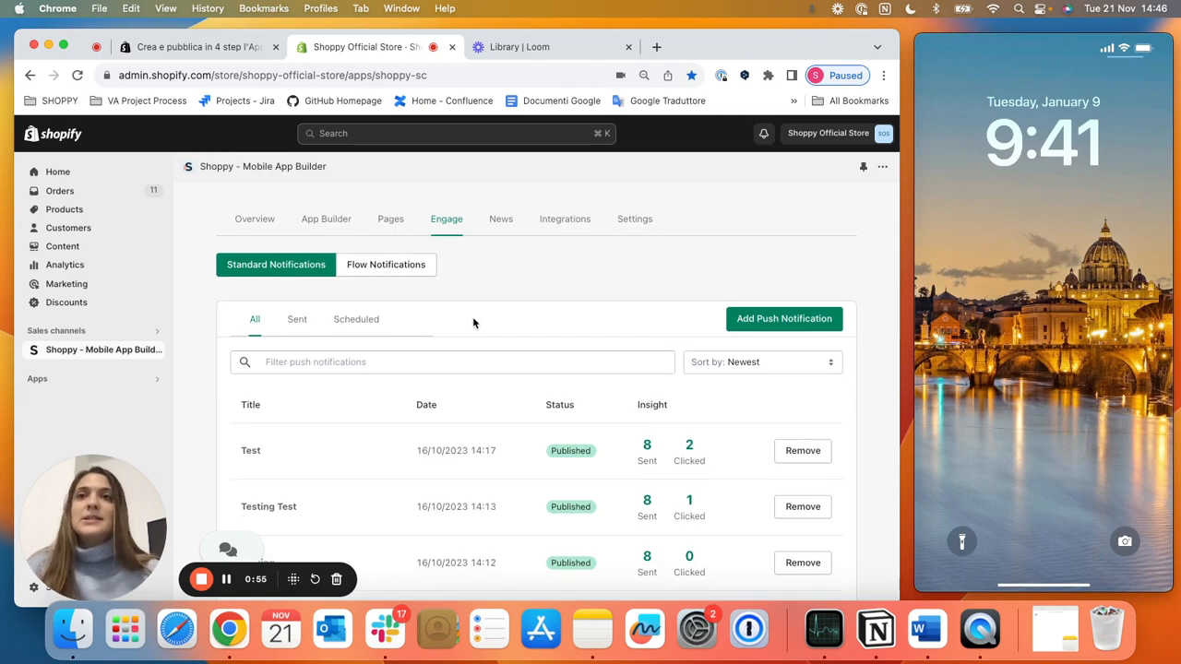
scroll(473, 322, down, 1)
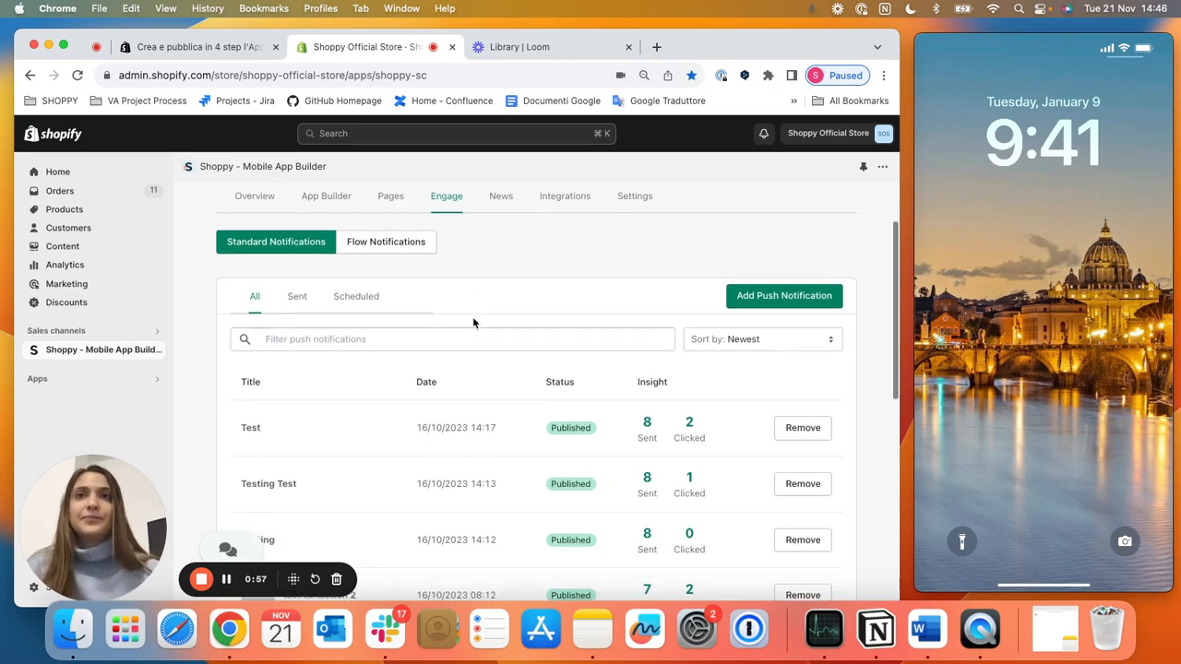
scroll(312, 325, down, 1)
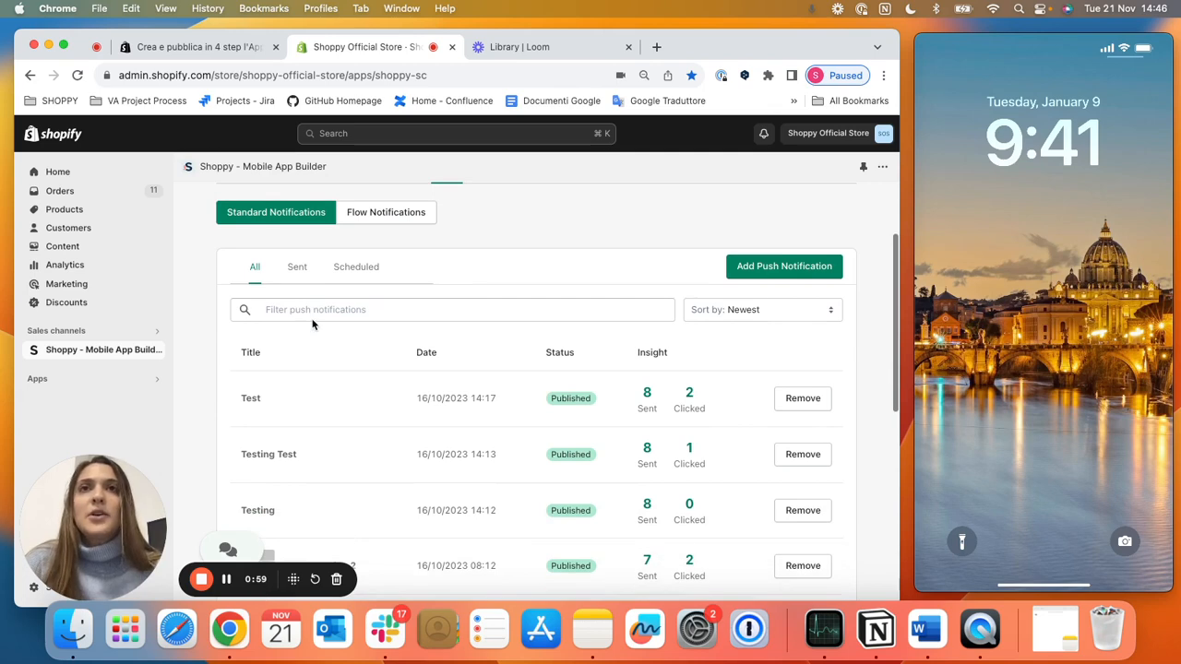
scroll(305, 341, down, 1)
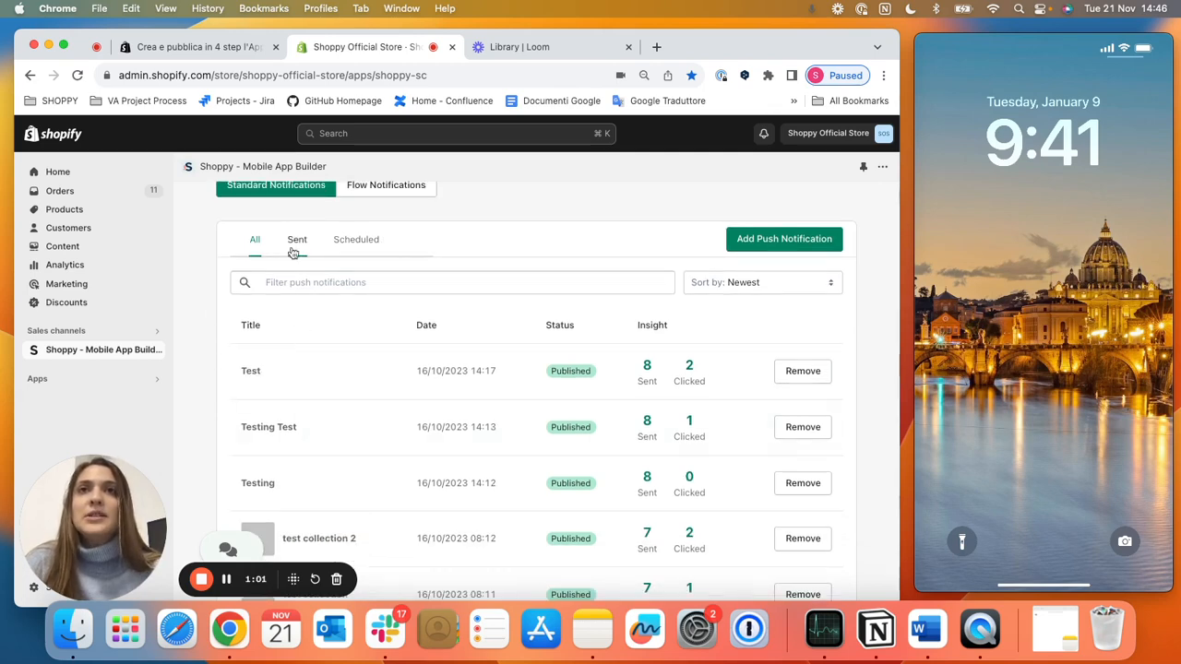
scroll(328, 249, up, 1)
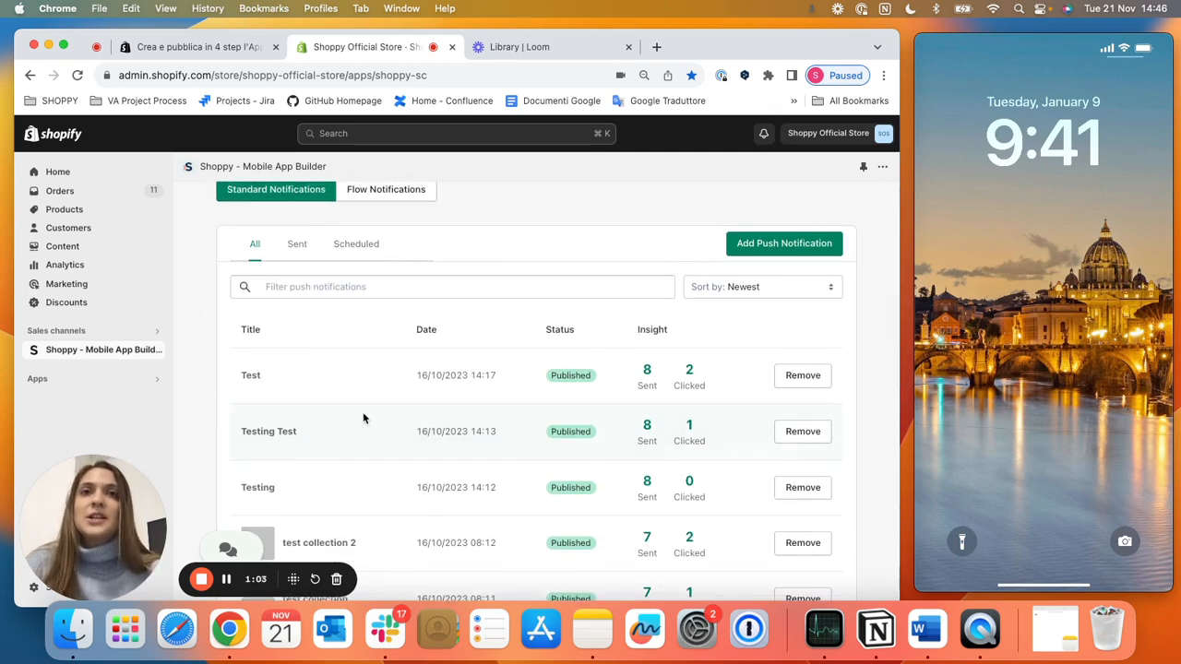
scroll(364, 417, down, 8)
scroll(414, 330, down, 2)
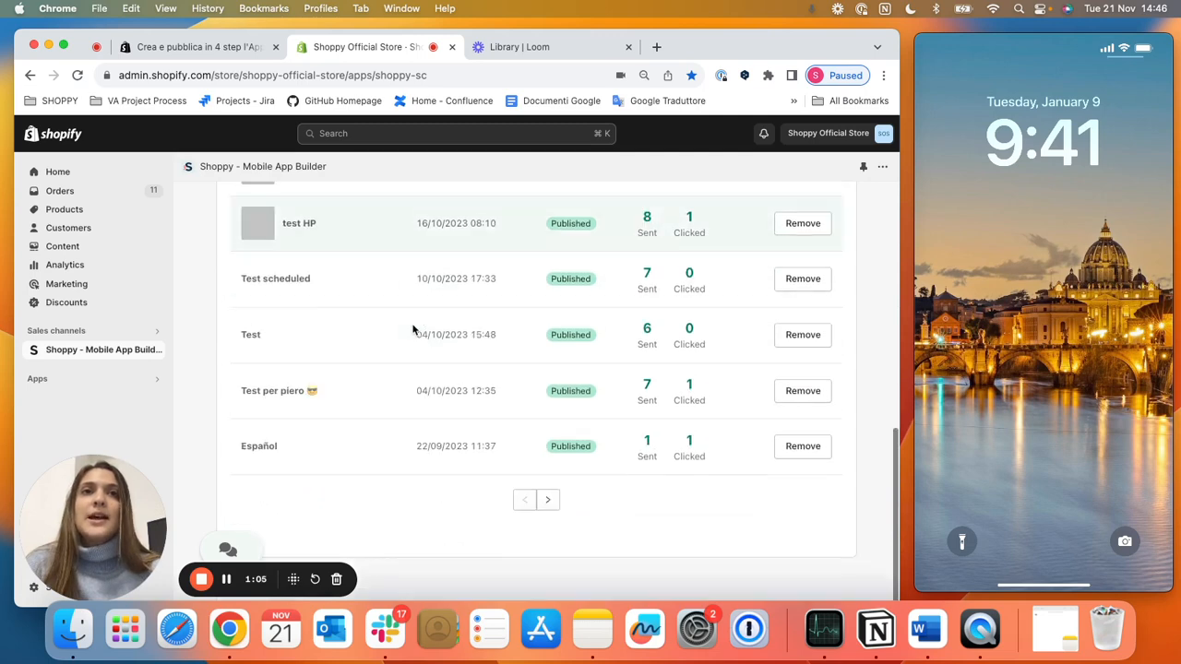
scroll(415, 331, up, 10)
scroll(415, 328, down, 3)
scroll(438, 397, down, 3)
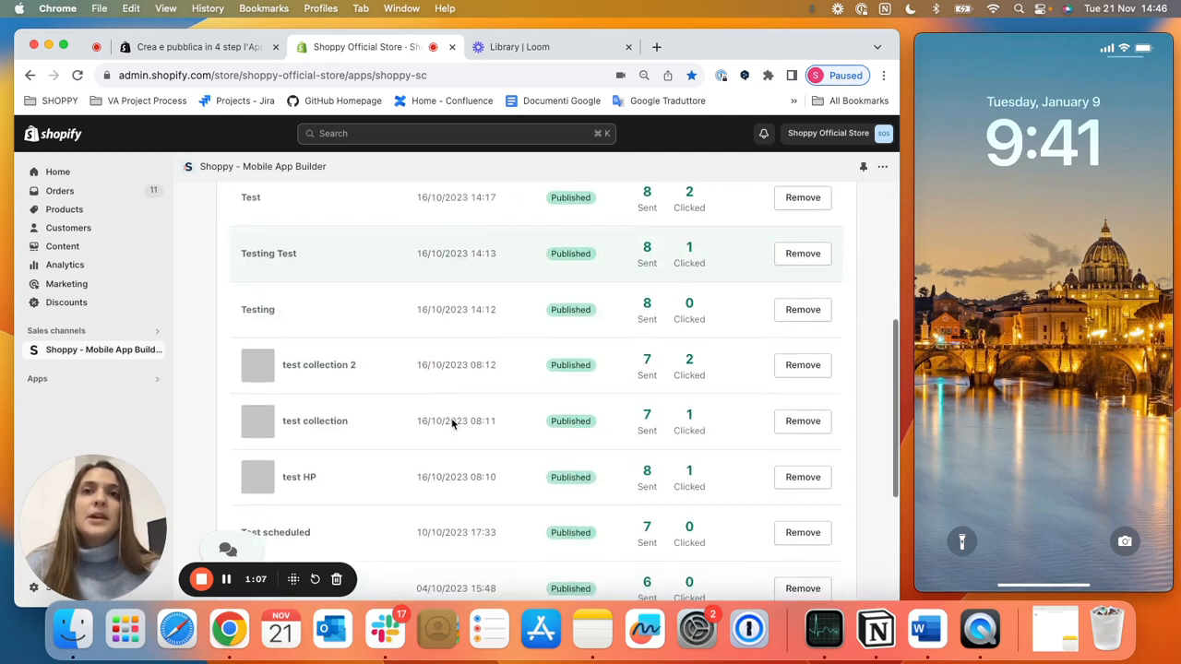
- Review the sent and scheduled standard notifications, finishing on the list of all notifications
scroll(453, 422, up, 7)
click(297, 388)
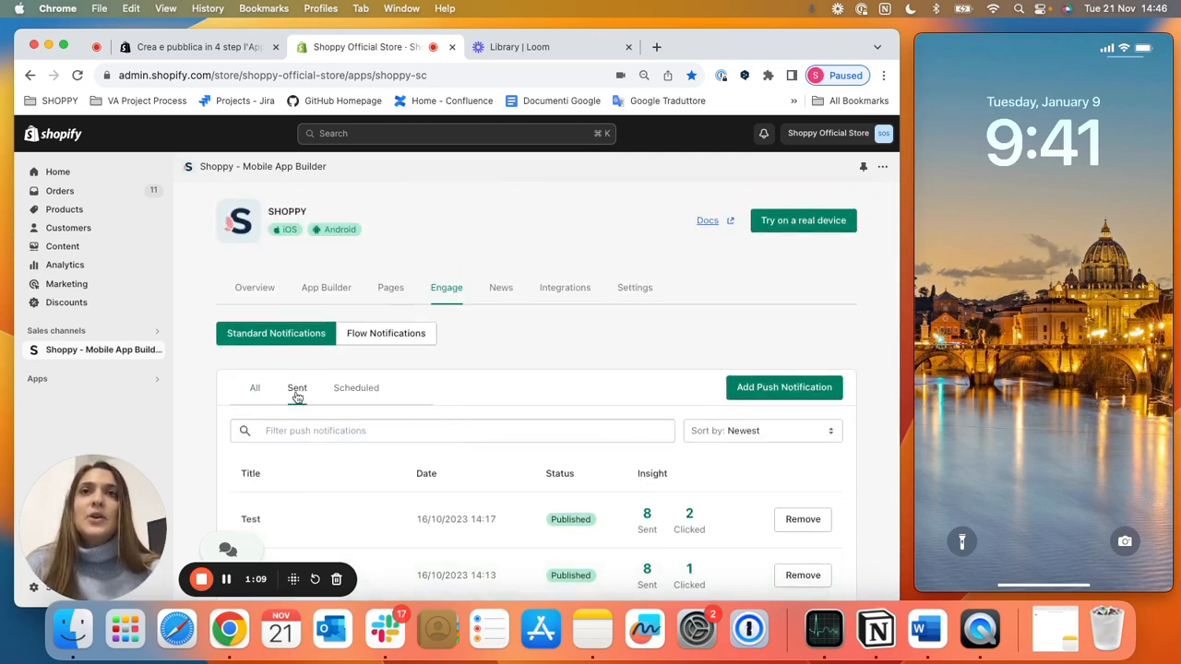
scroll(300, 397, down, 4)
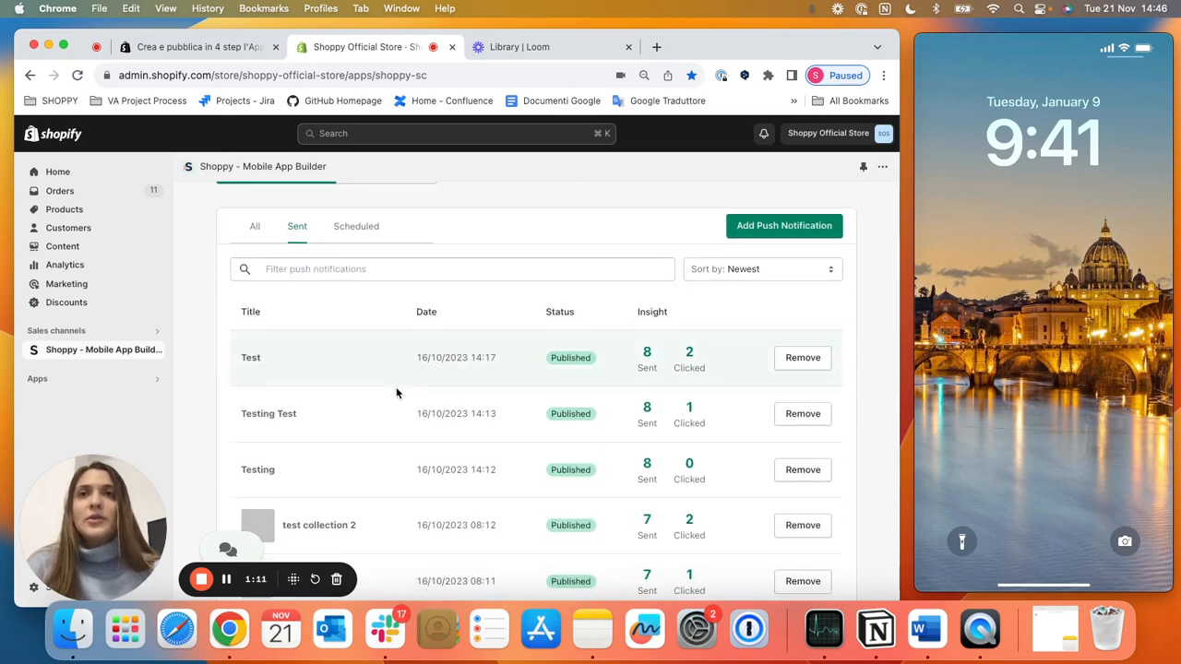
scroll(395, 388, down, 5)
scroll(396, 388, up, 6)
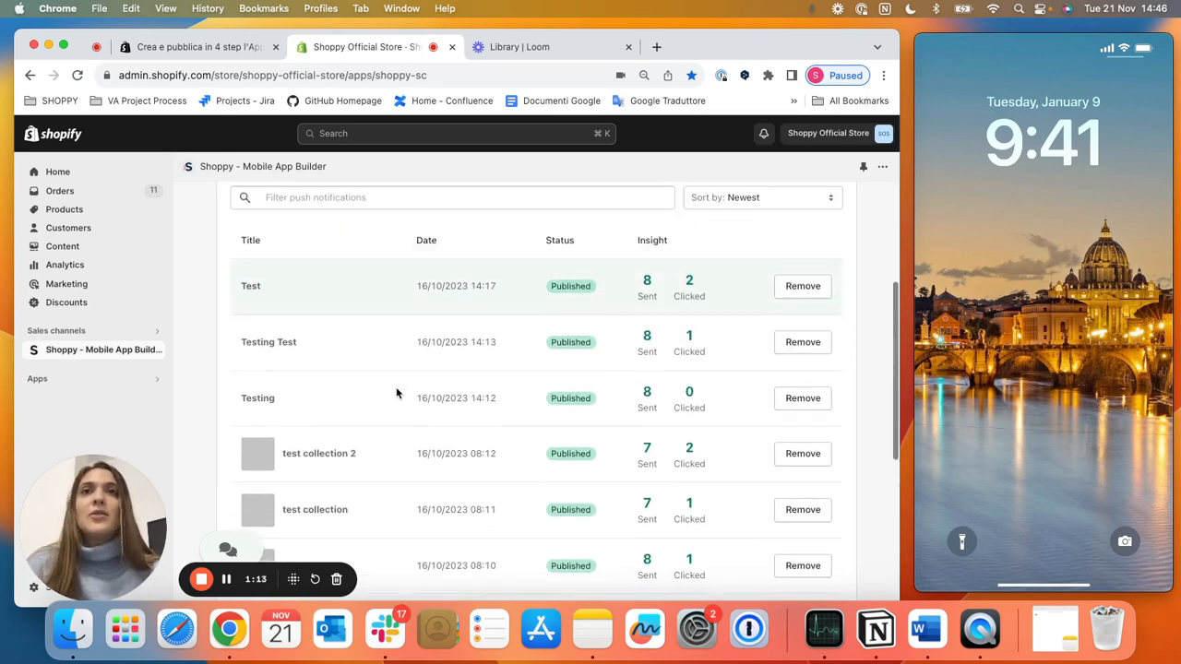
click(354, 283)
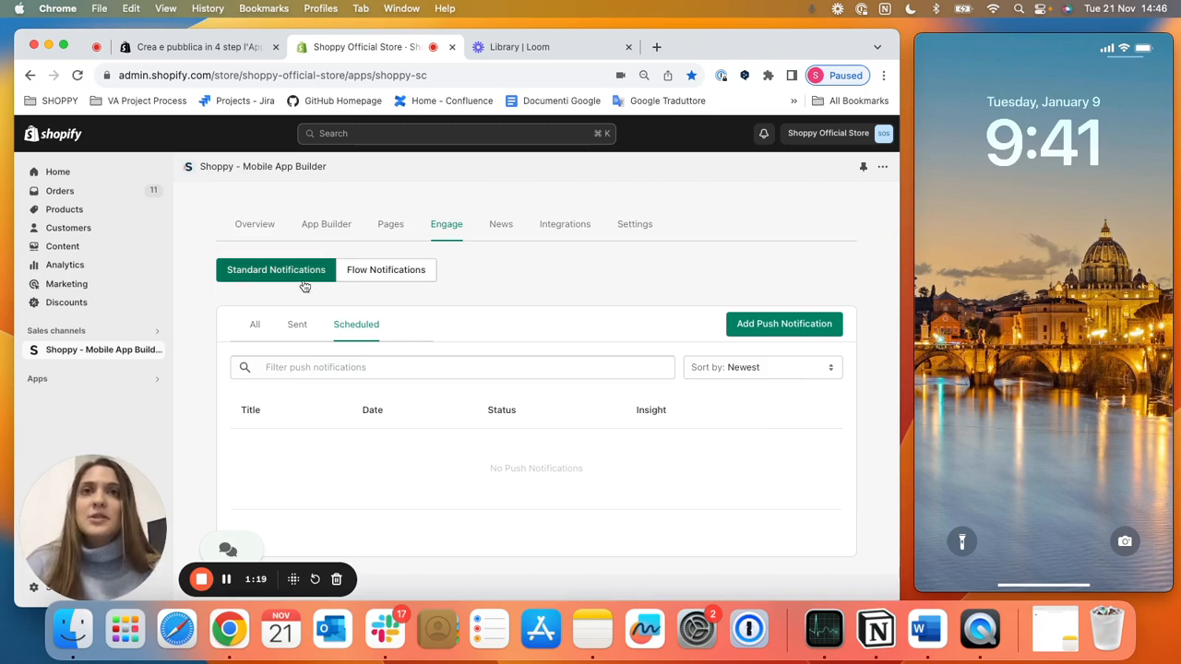
click(249, 328)
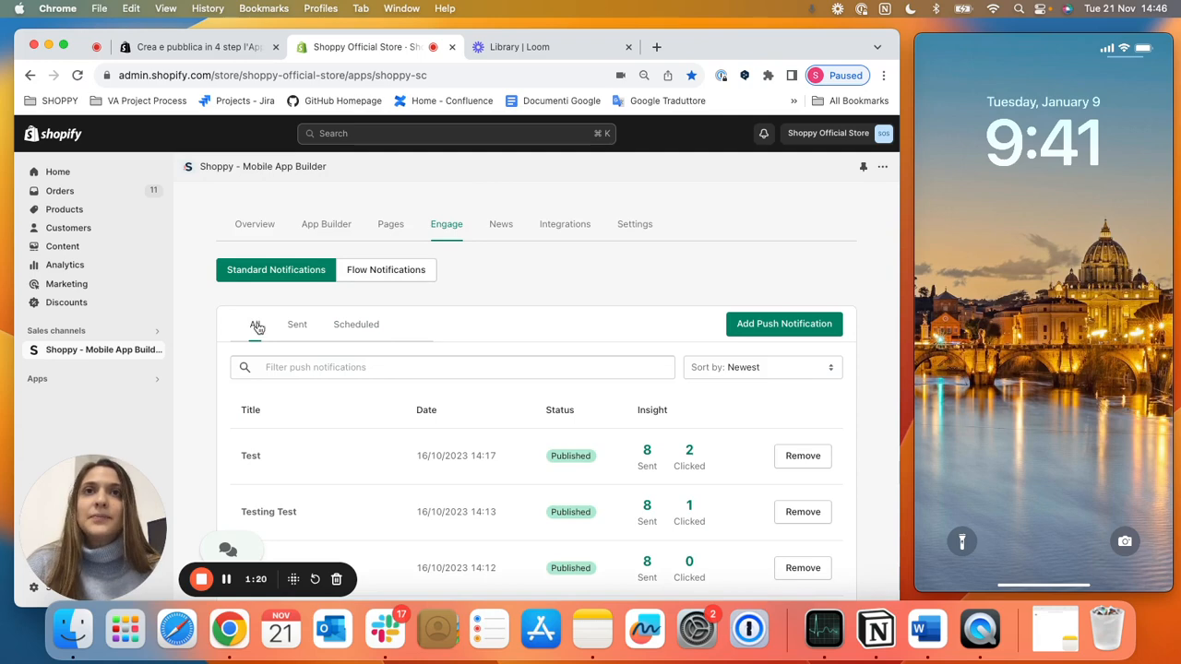
- Start a new standard push notification with the message title "Free bottle with purchase!"
click(798, 330)
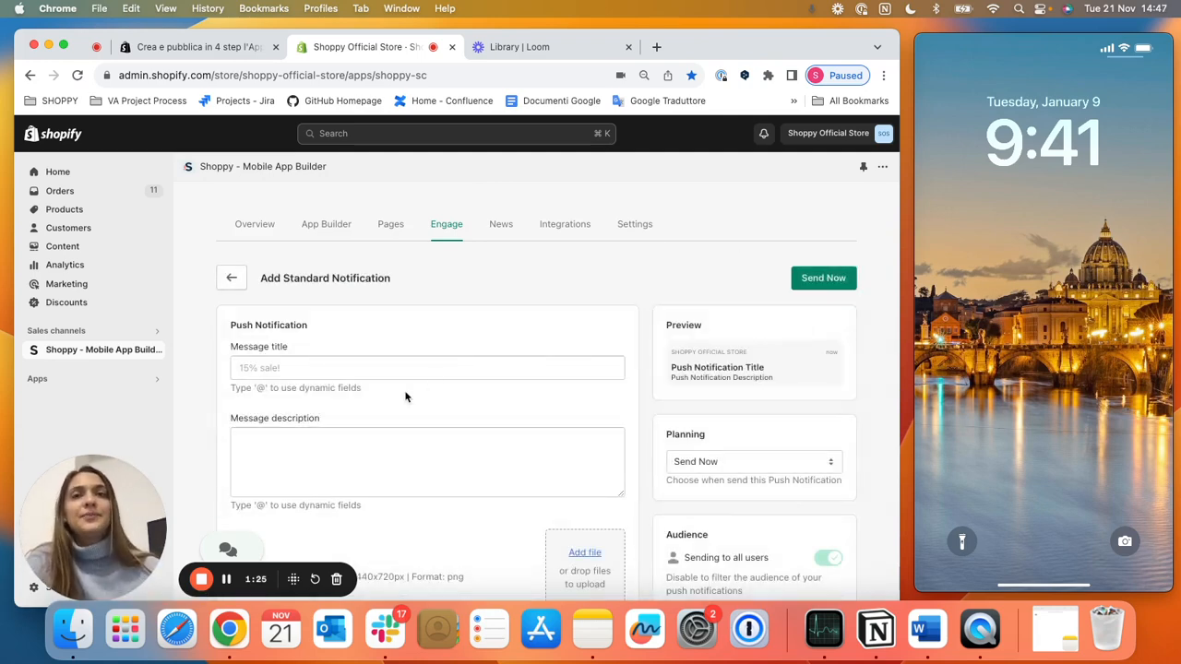
click(378, 372)
scroll(377, 373, down, 1)
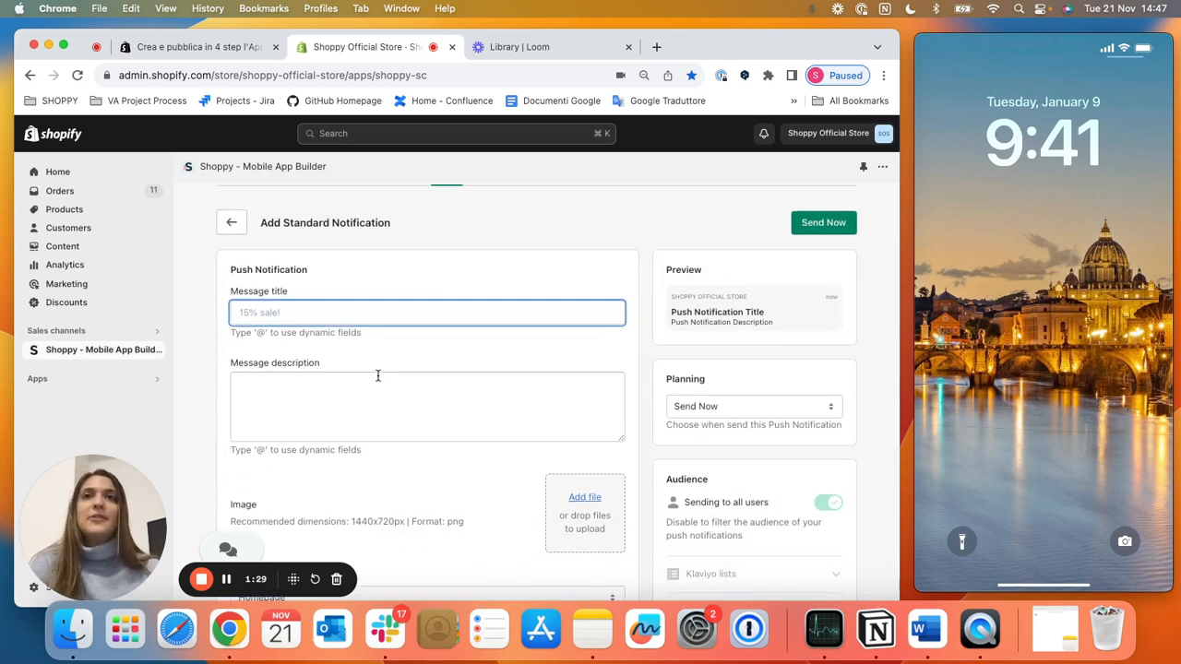
text(Free bottle )
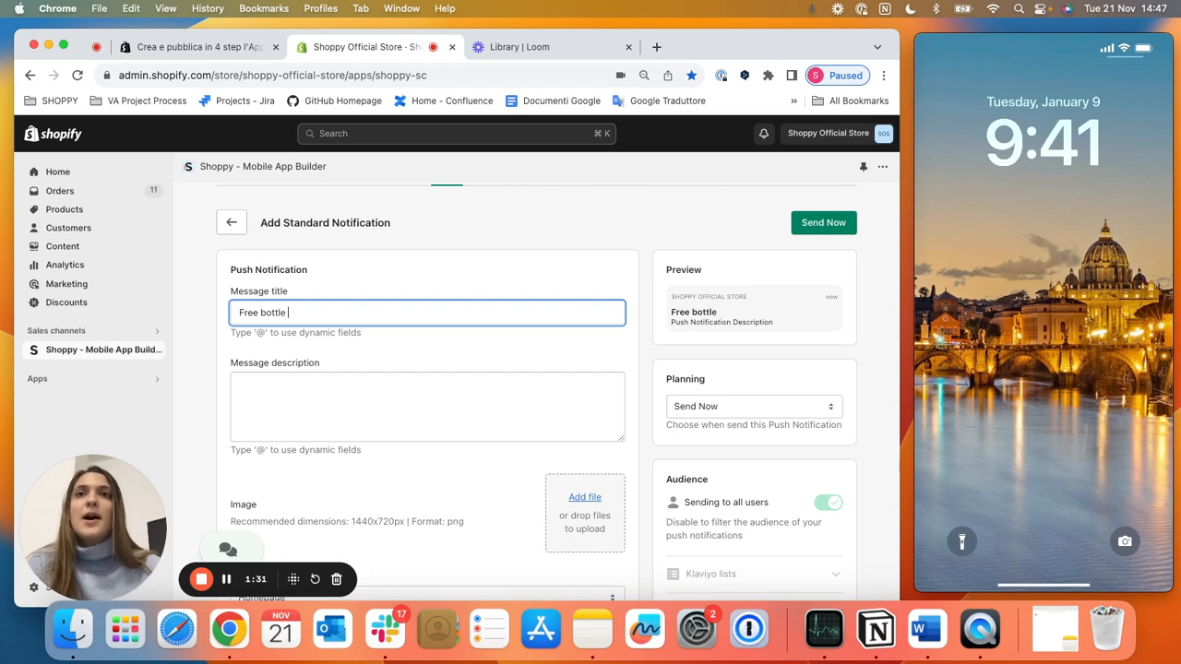
text(with purchase!)
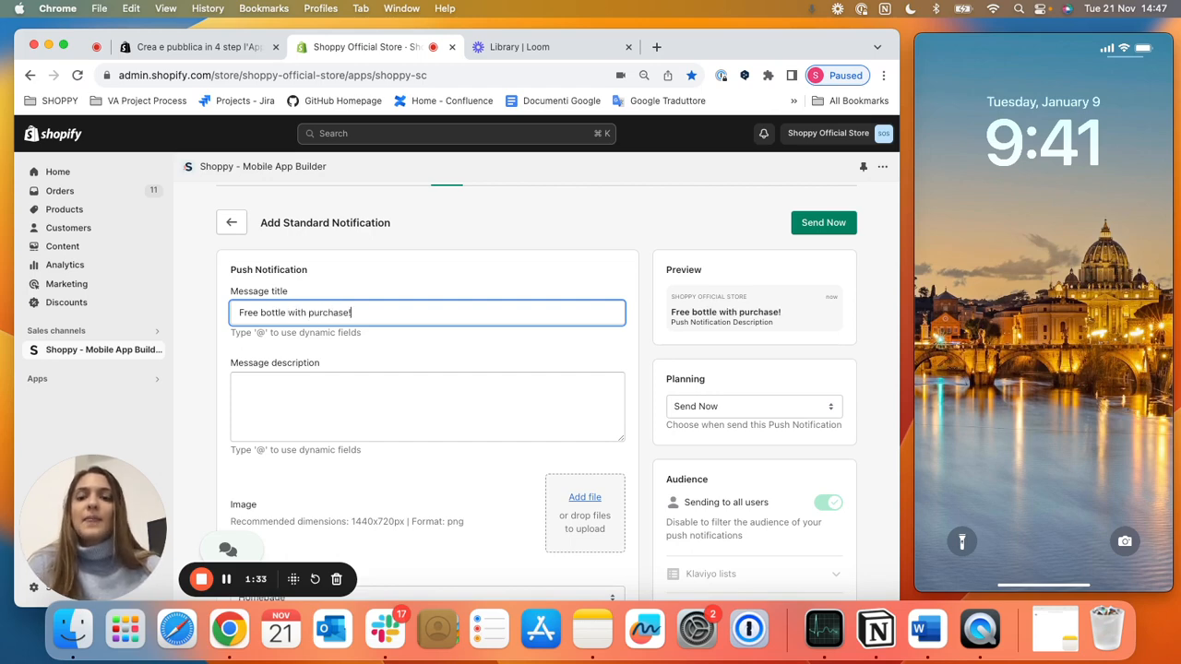
- Enter "Click here to shop our collection!" as the notification's message description
click(362, 418)
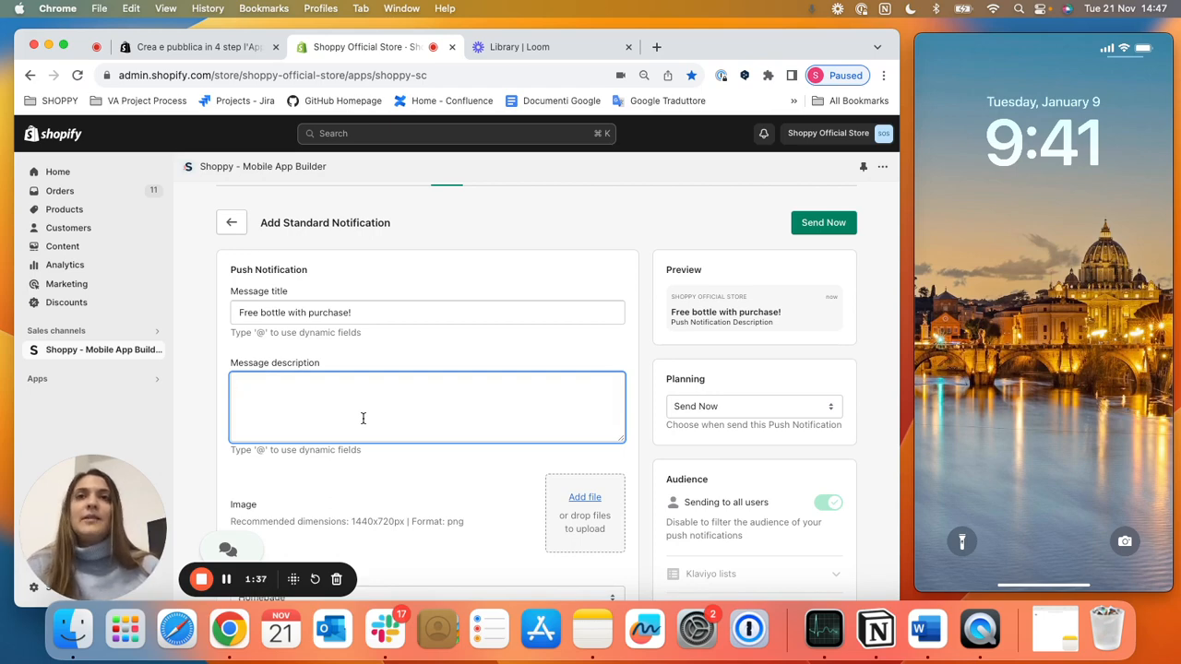
text(Click )
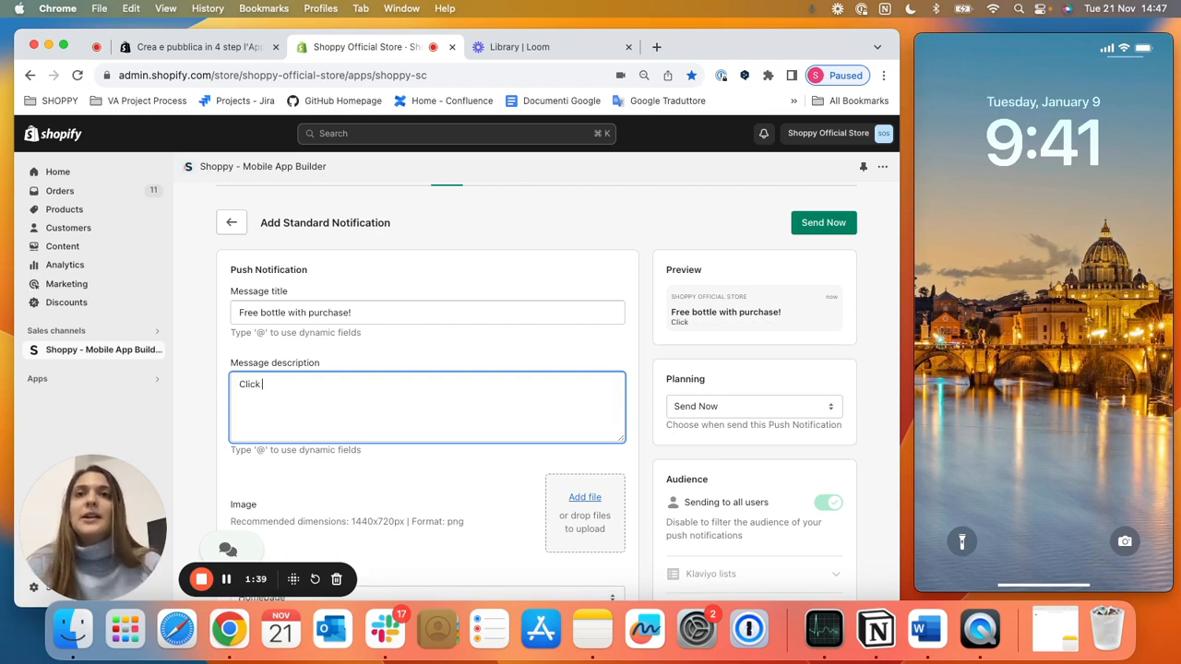
text(here to shop our collection)
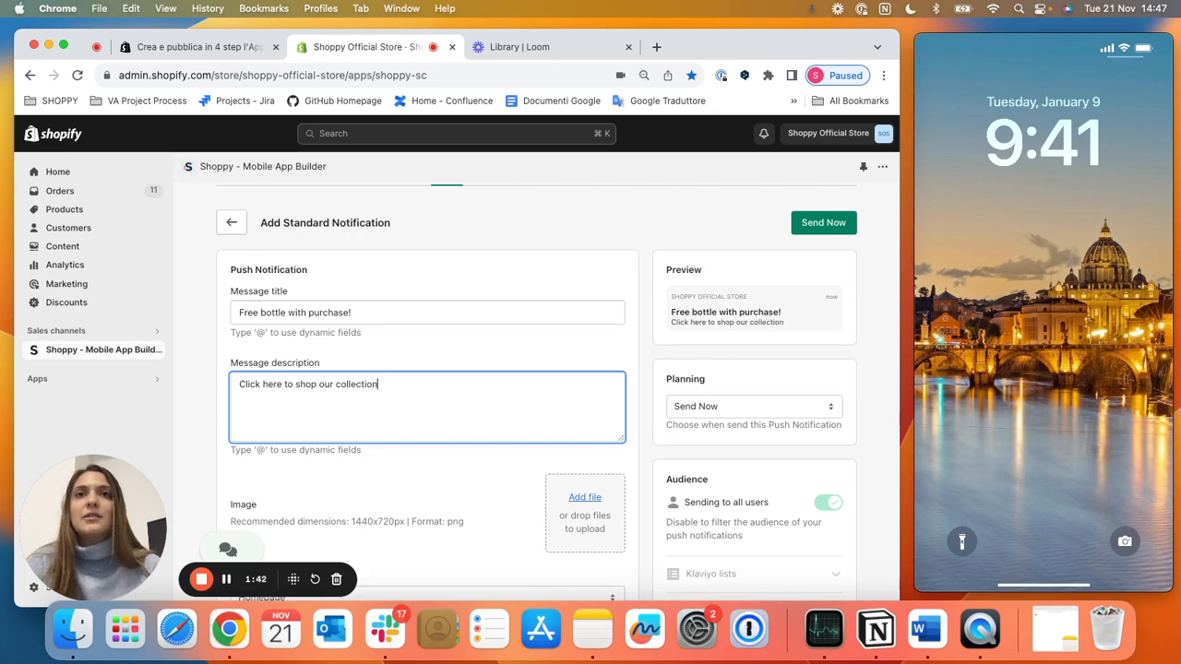
scroll(364, 462, down, 3)
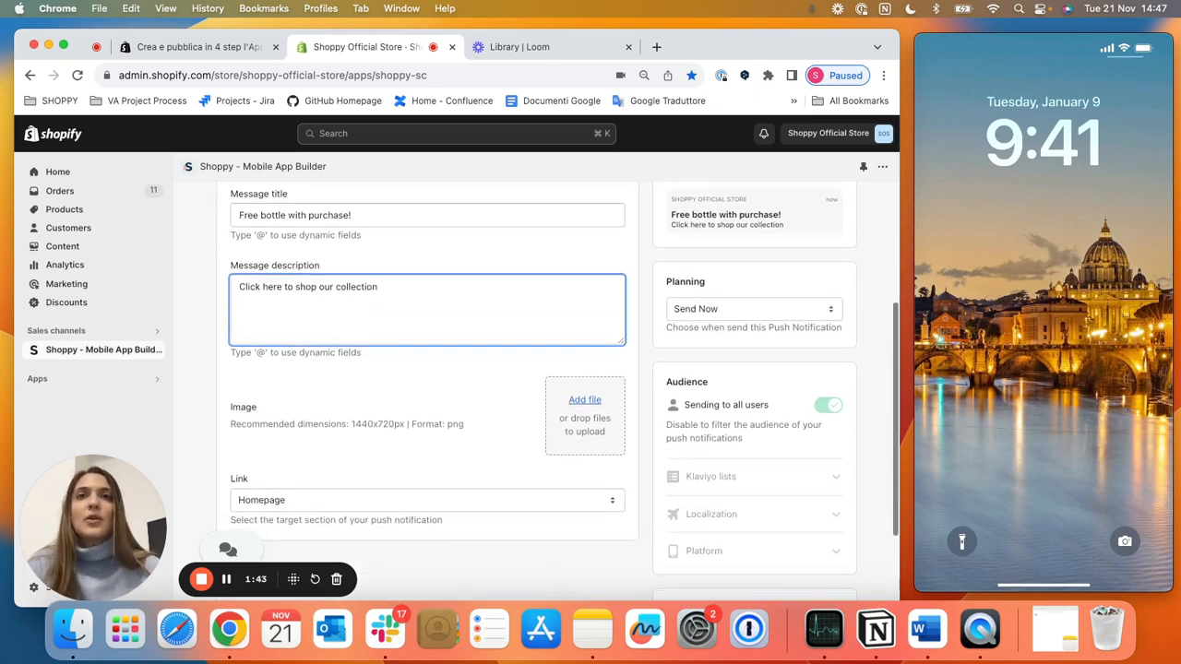
text(!)
scroll(364, 479, up, 2)
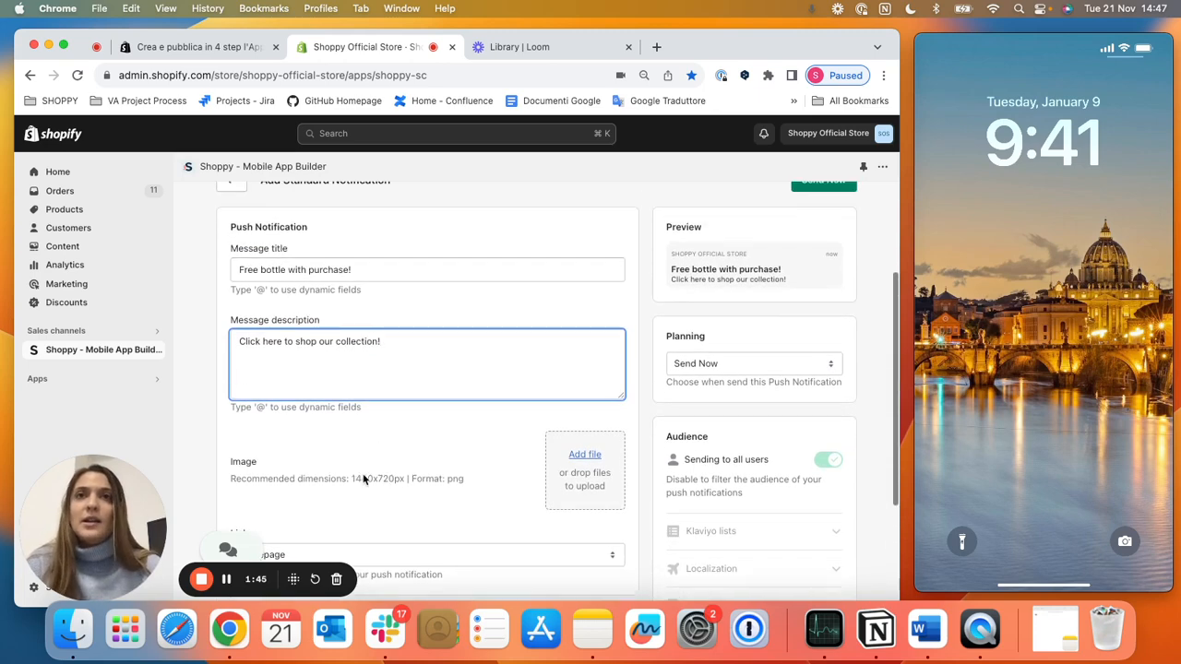
- Add a yellow flower emoji at the end of the message title
click(382, 272)
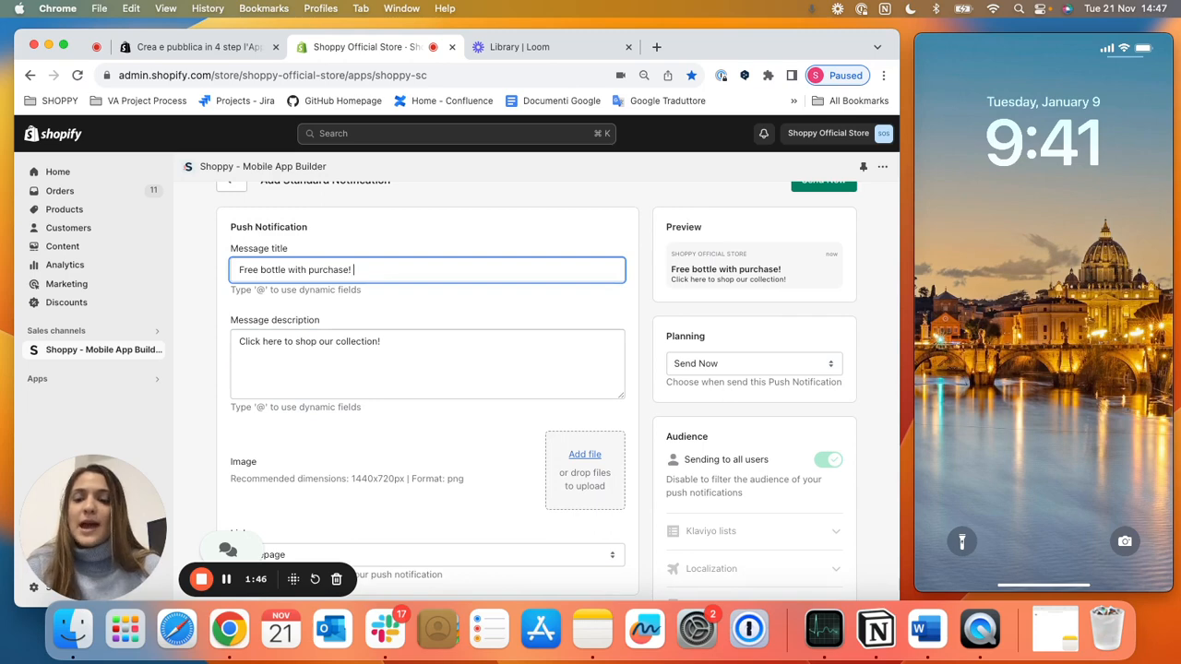
key(ctrl+super+space)
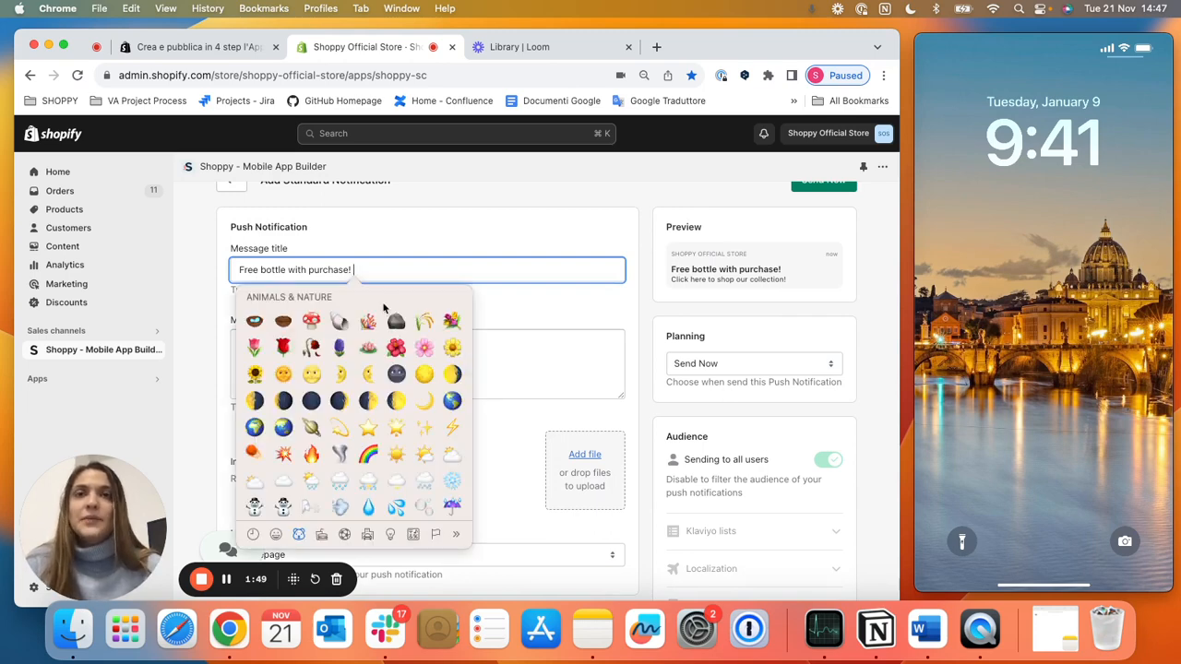
click(451, 348)
click(408, 375)
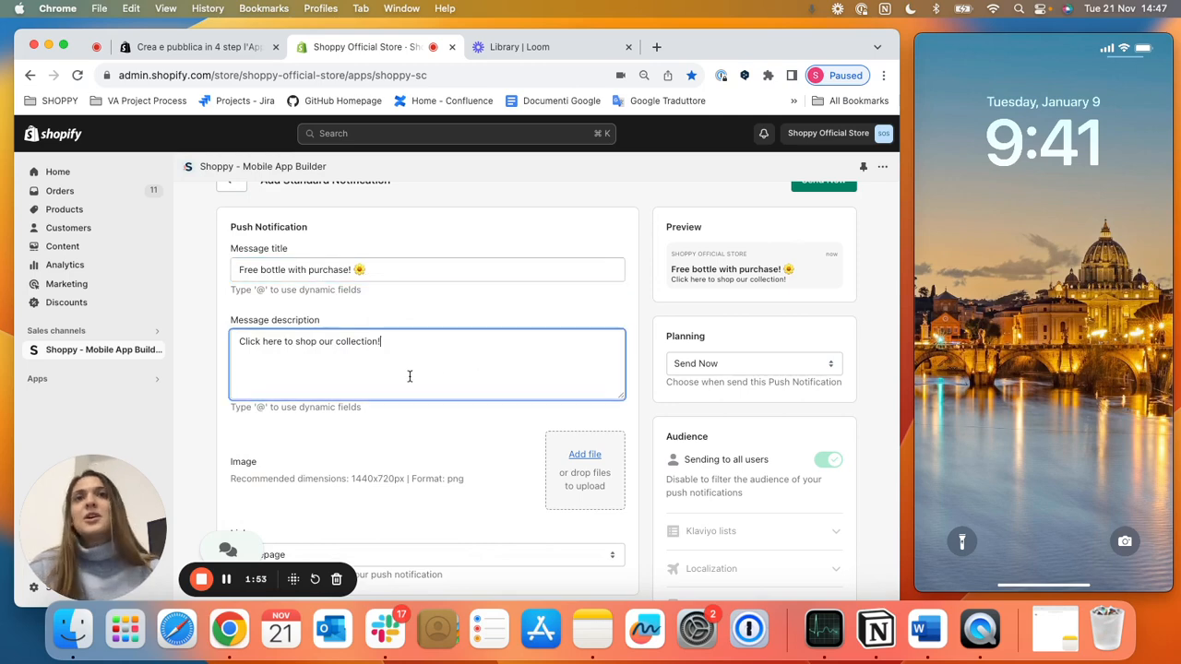
- Upload the orange bottle picture from the recent files as the notification's image and check the recommended image format
scroll(410, 377, down, 1)
scroll(410, 376, down, 5)
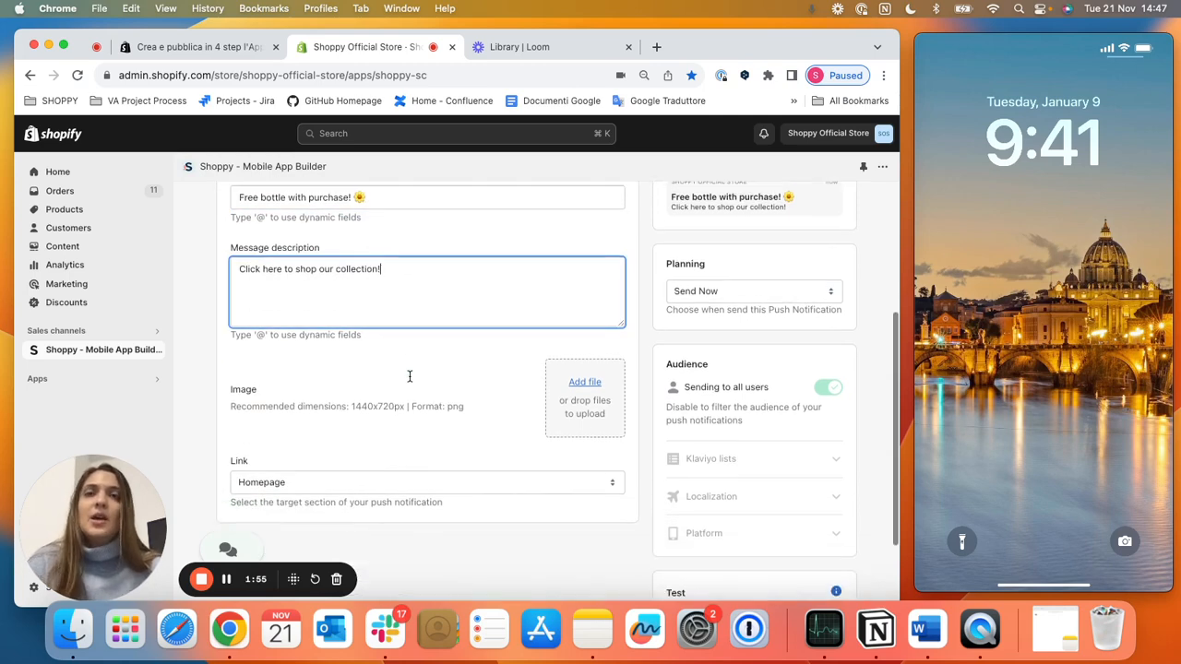
click(584, 304)
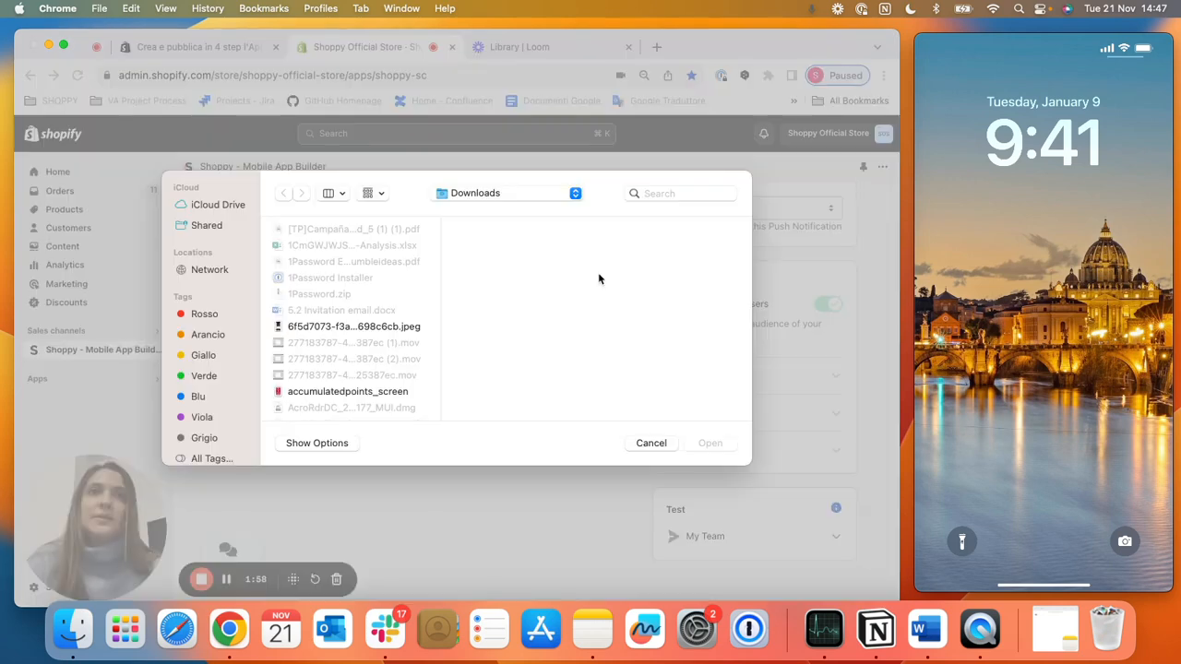
scroll(207, 309, down, 5)
click(224, 323)
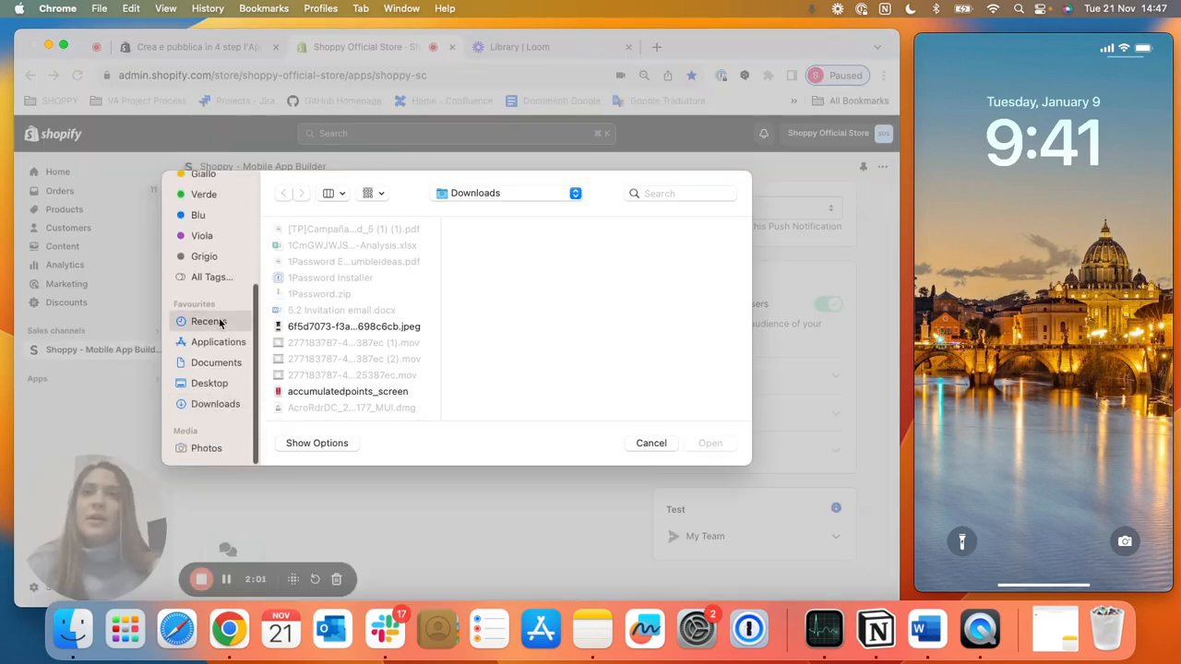
click(356, 249)
click(713, 447)
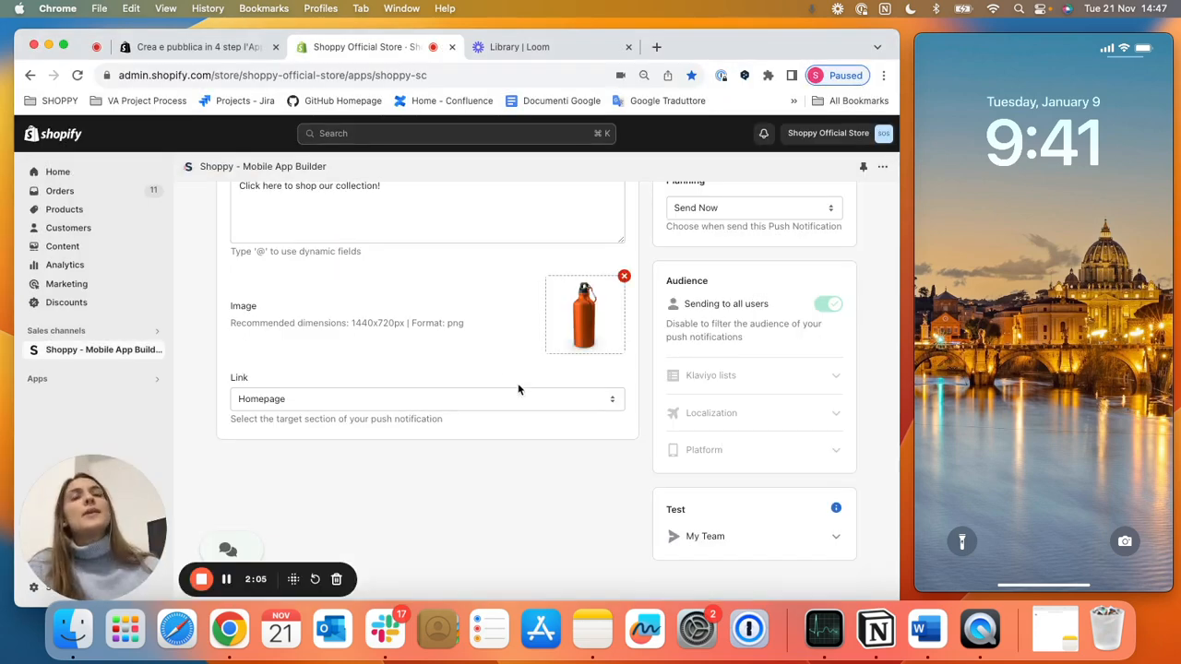
double_click(458, 323)
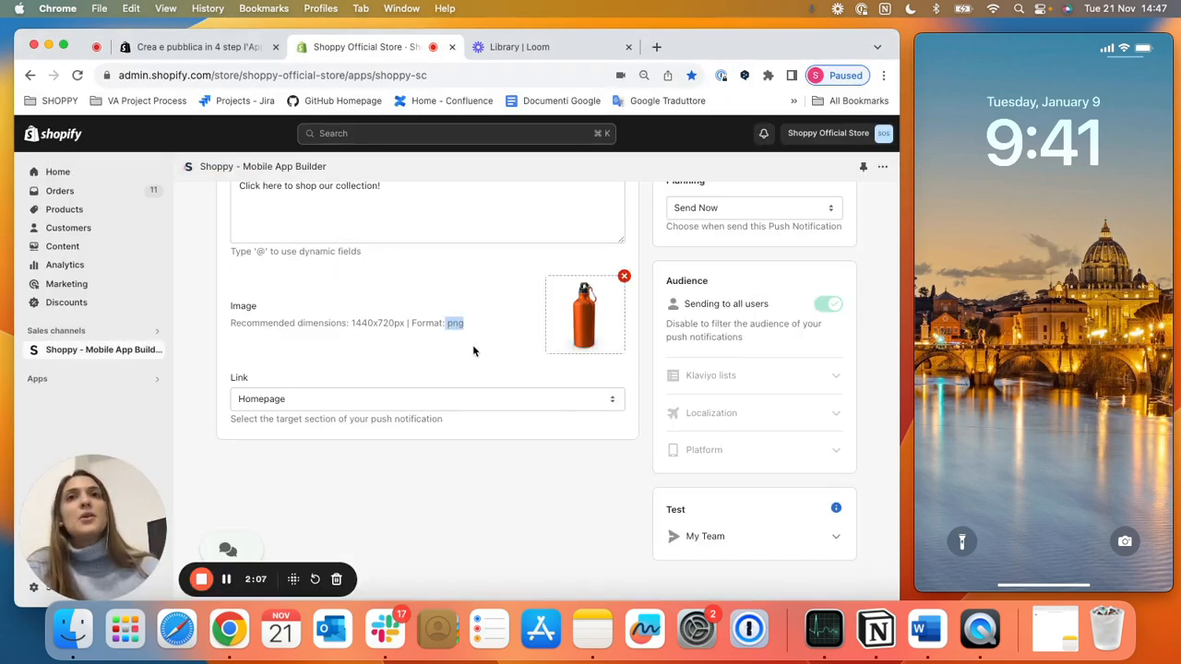
click(458, 269)
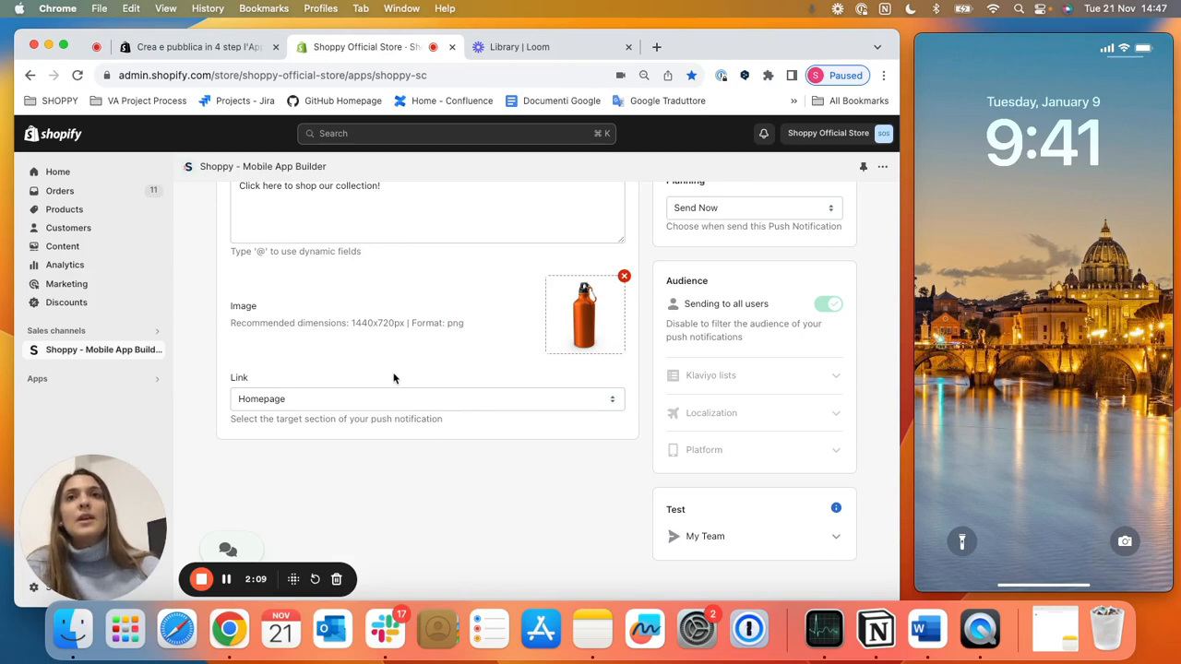
- Examine the available link destinations for the notification, keeping Homepage as the target
scroll(396, 377, up, 1)
scroll(348, 454, down, 1)
click(312, 409)
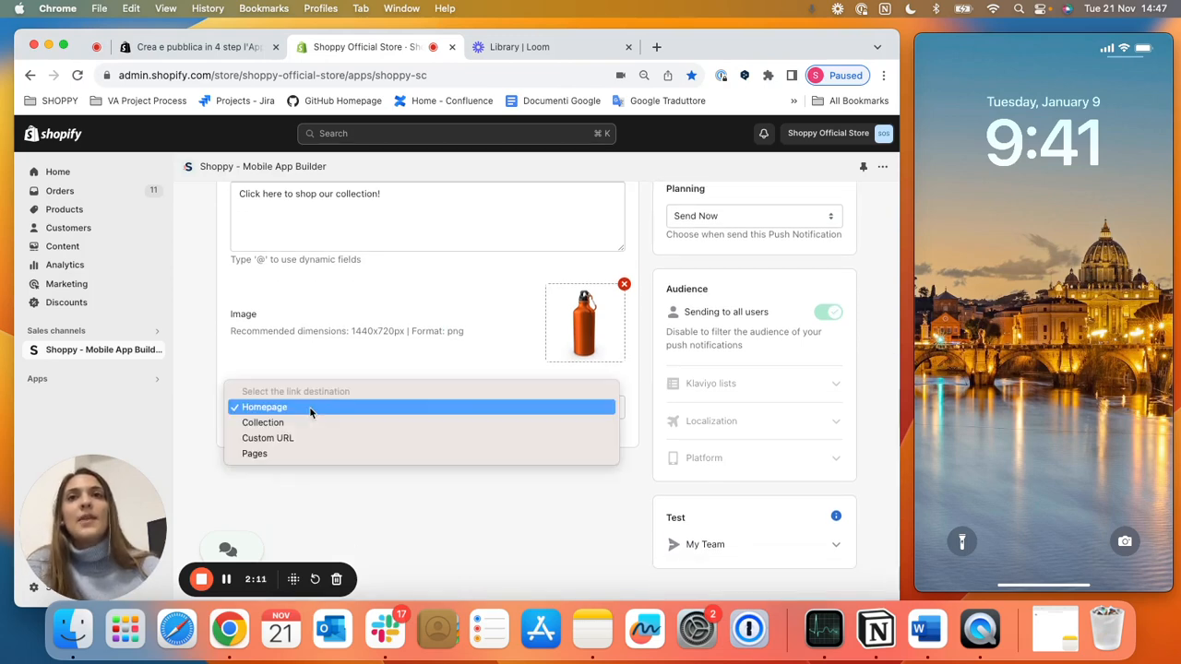
click(318, 351)
scroll(319, 360, down, 1)
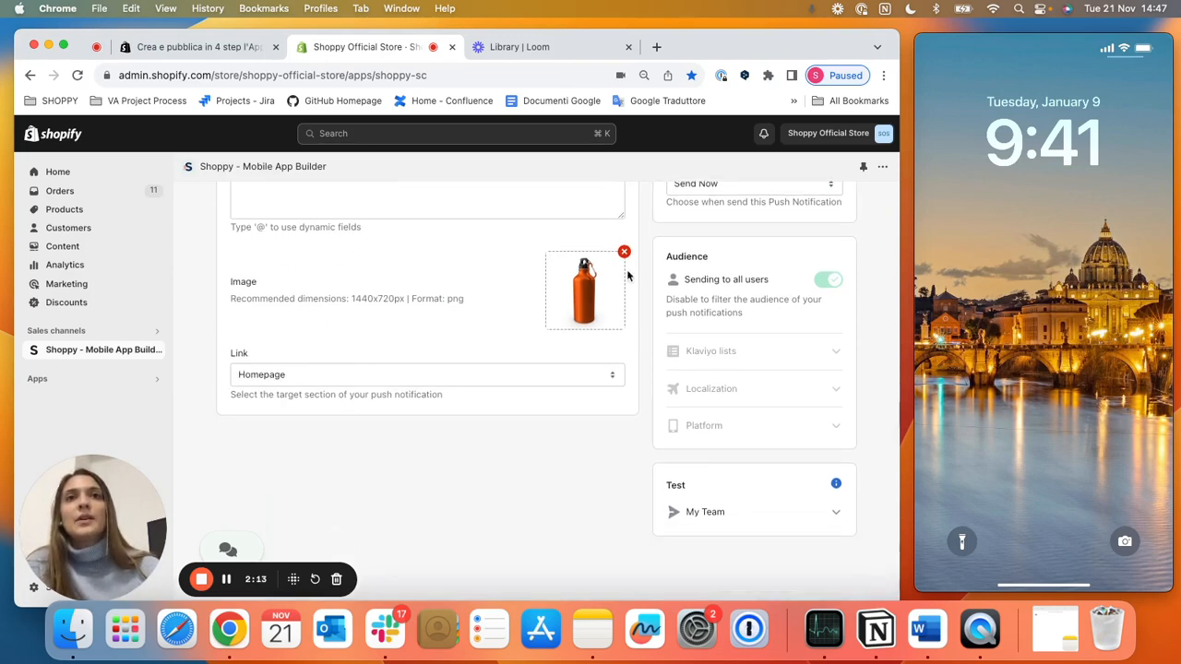
click(459, 380)
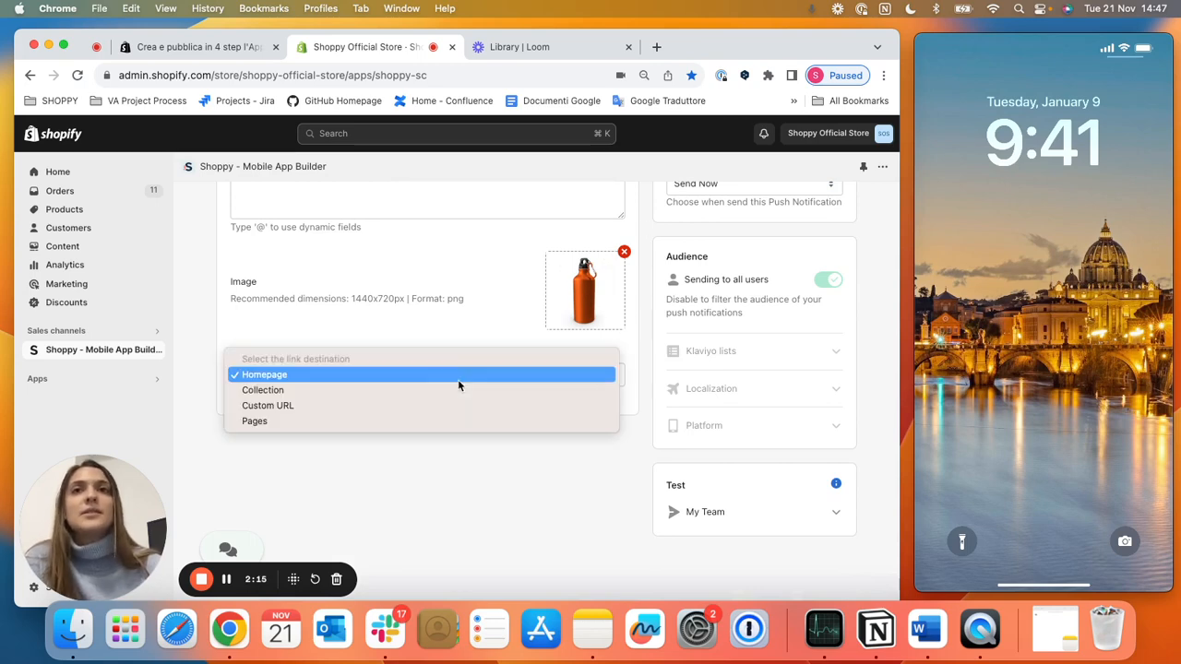
click(417, 312)
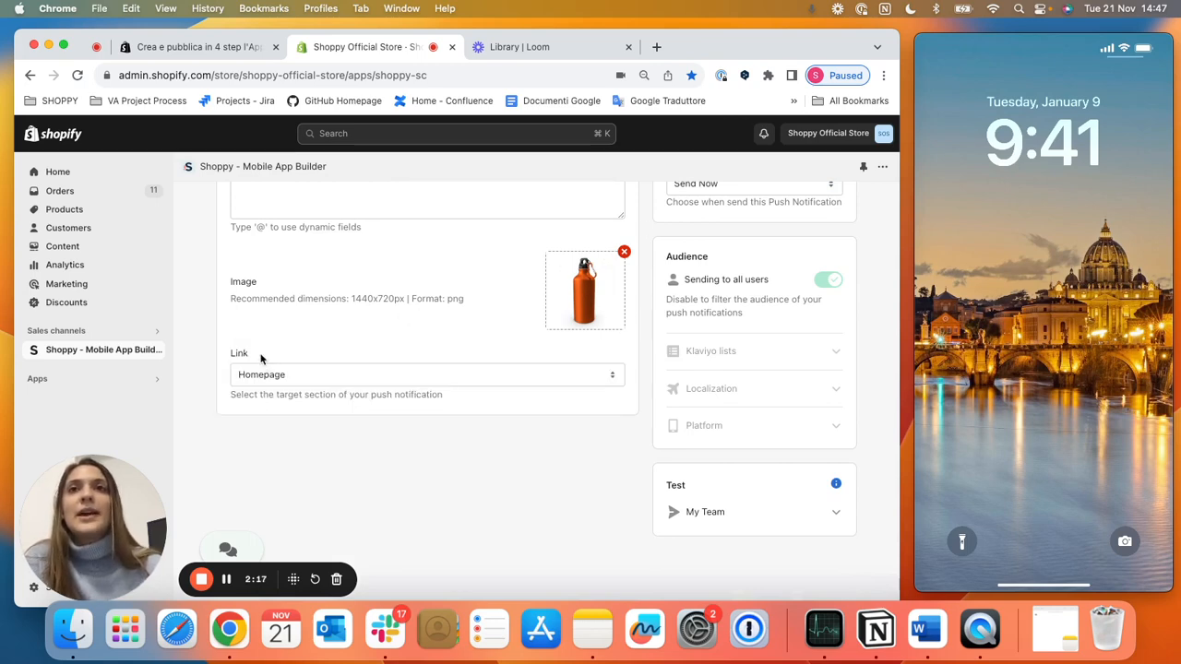
click(354, 376)
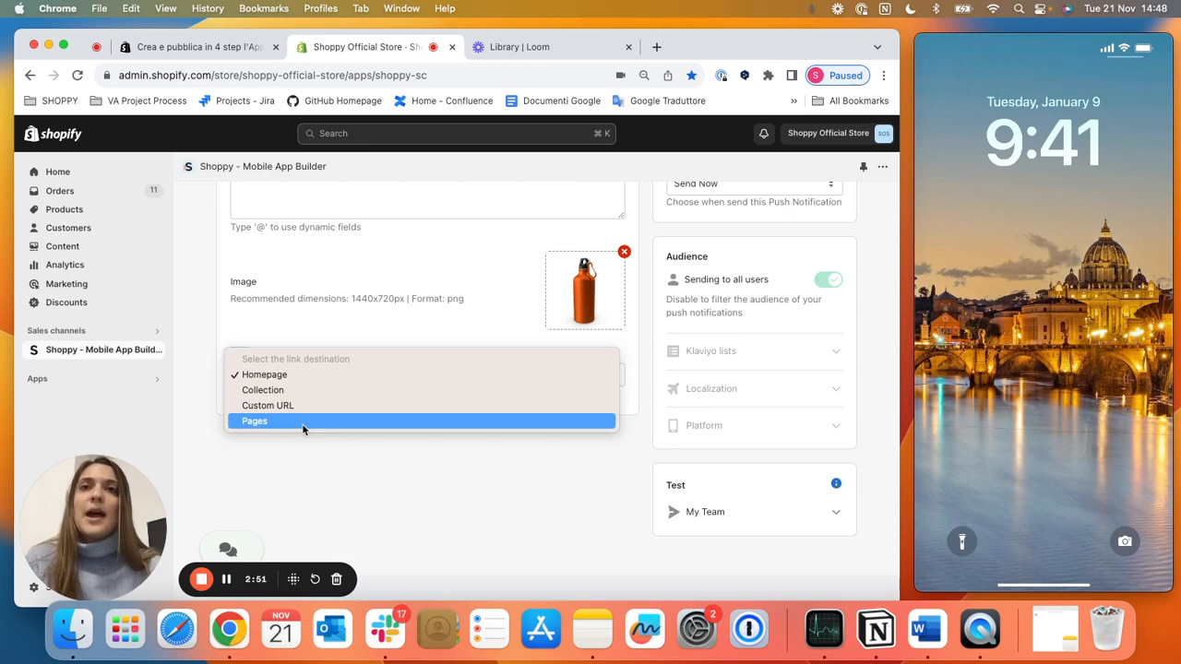
click(304, 375)
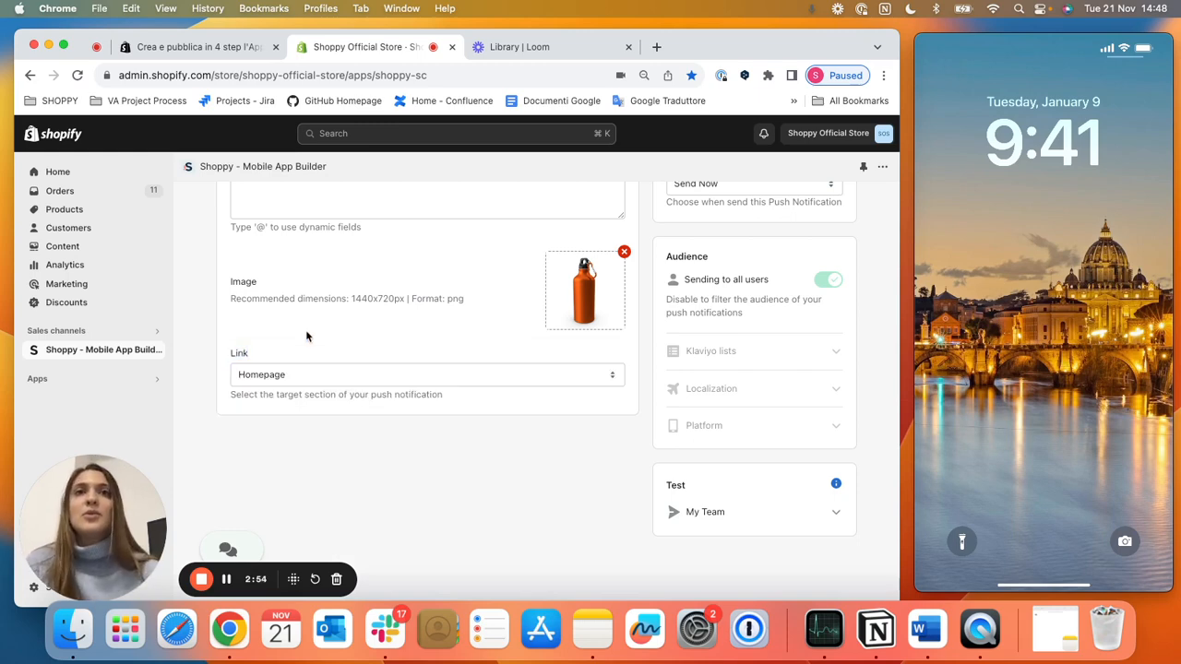
- Check the notification preview and set the planning to Schedule
scroll(305, 331, up, 5)
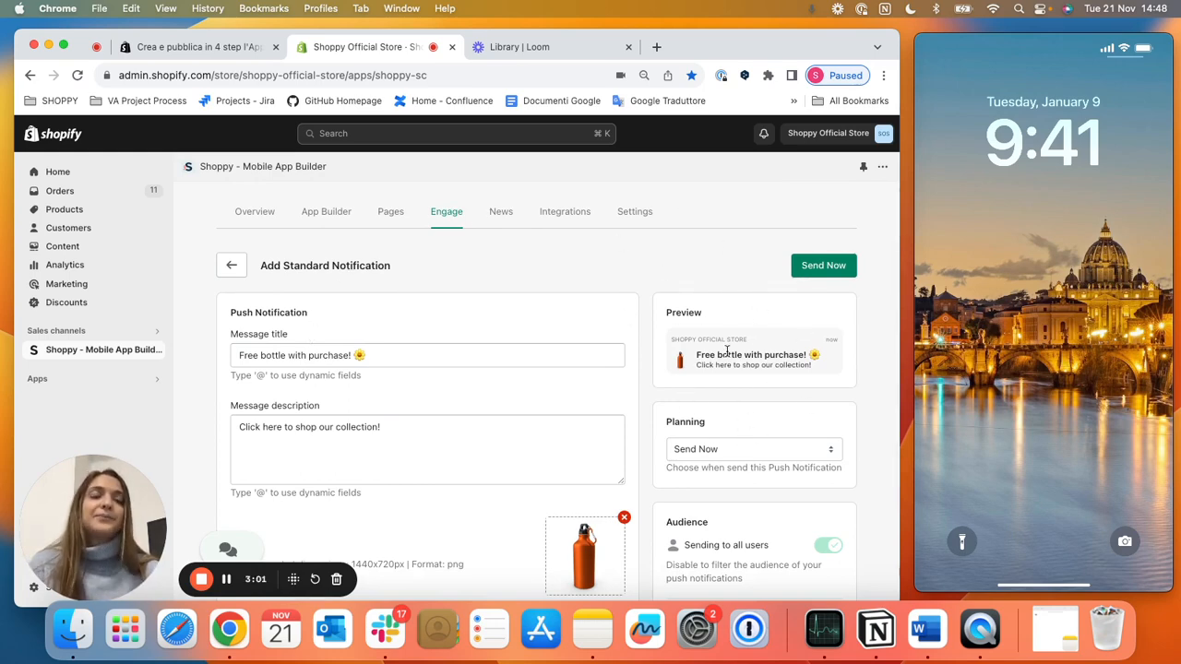
scroll(728, 352, down, 1)
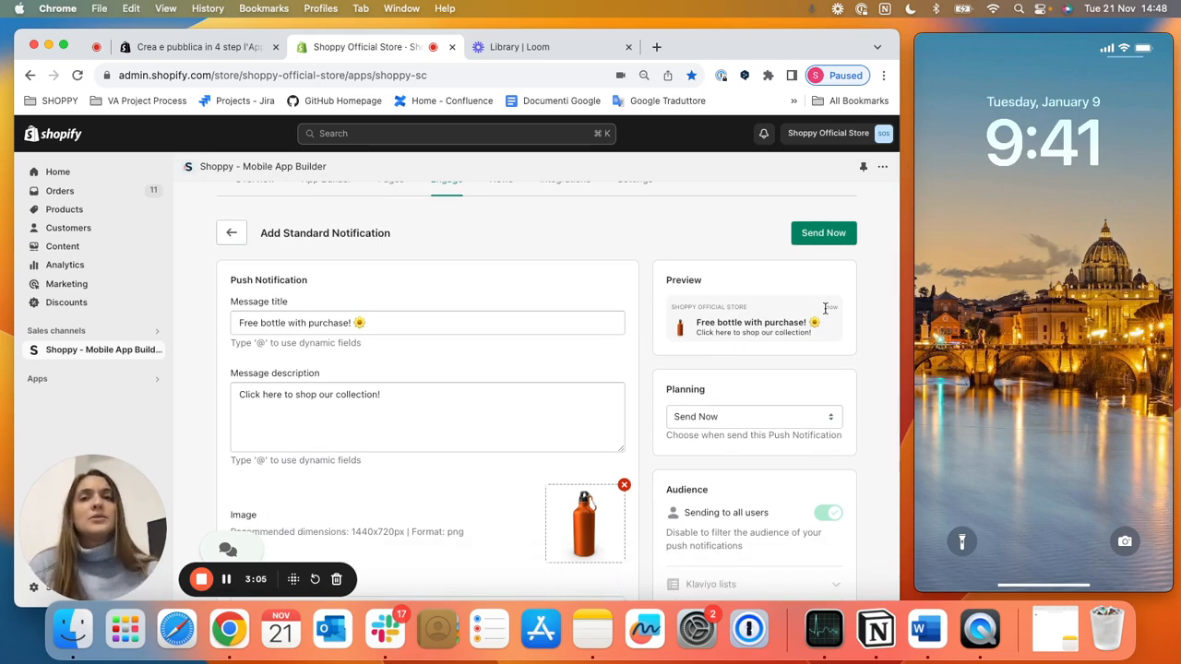
scroll(825, 310, down, 3)
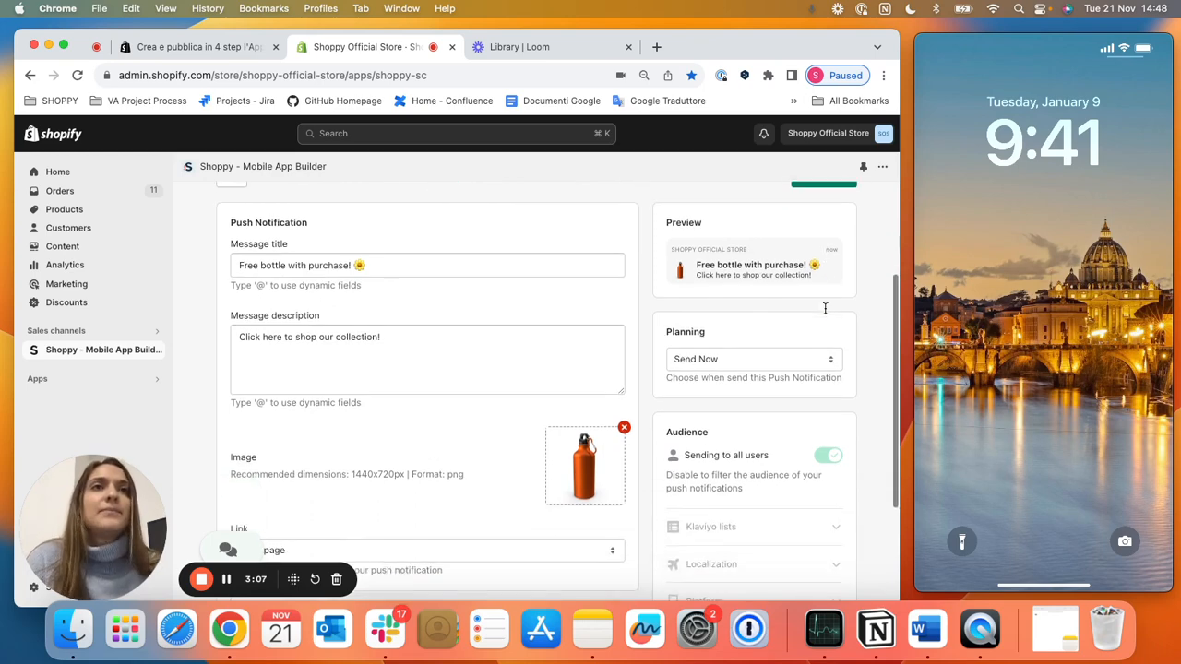
click(815, 317)
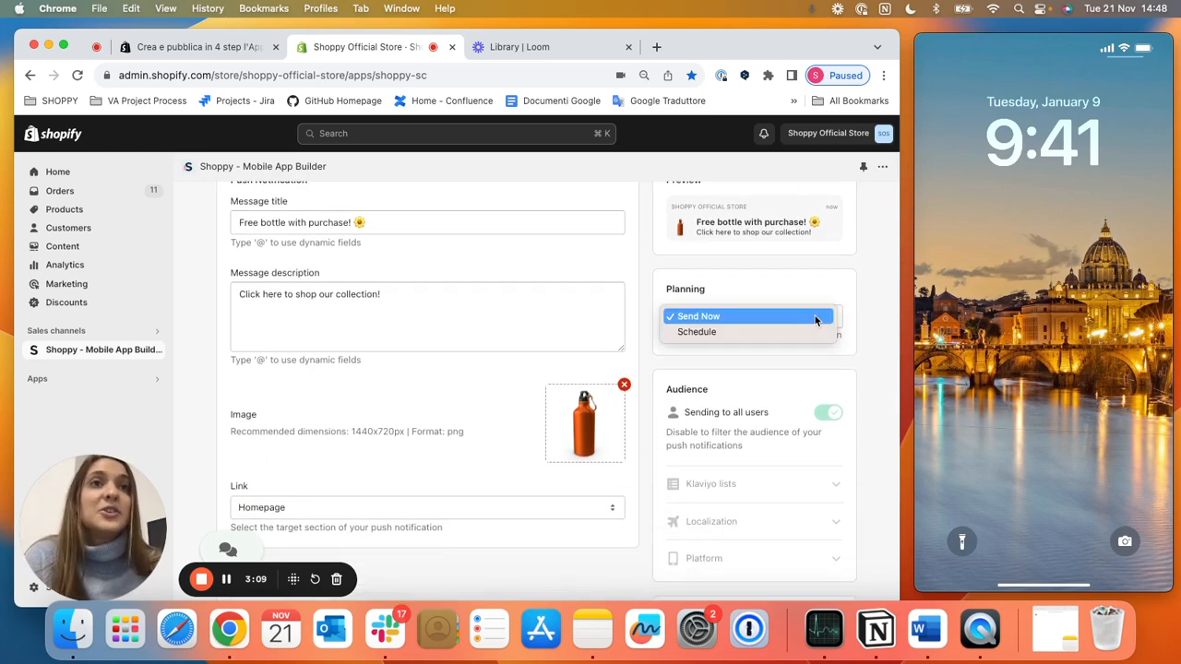
click(766, 306)
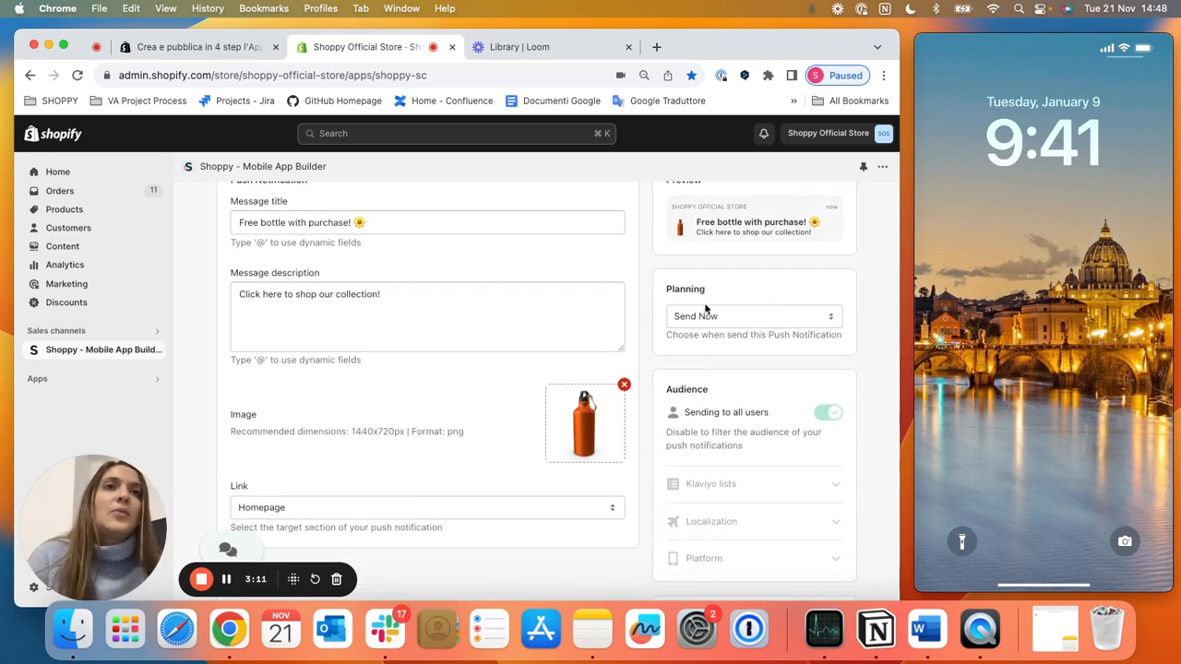
click(724, 319)
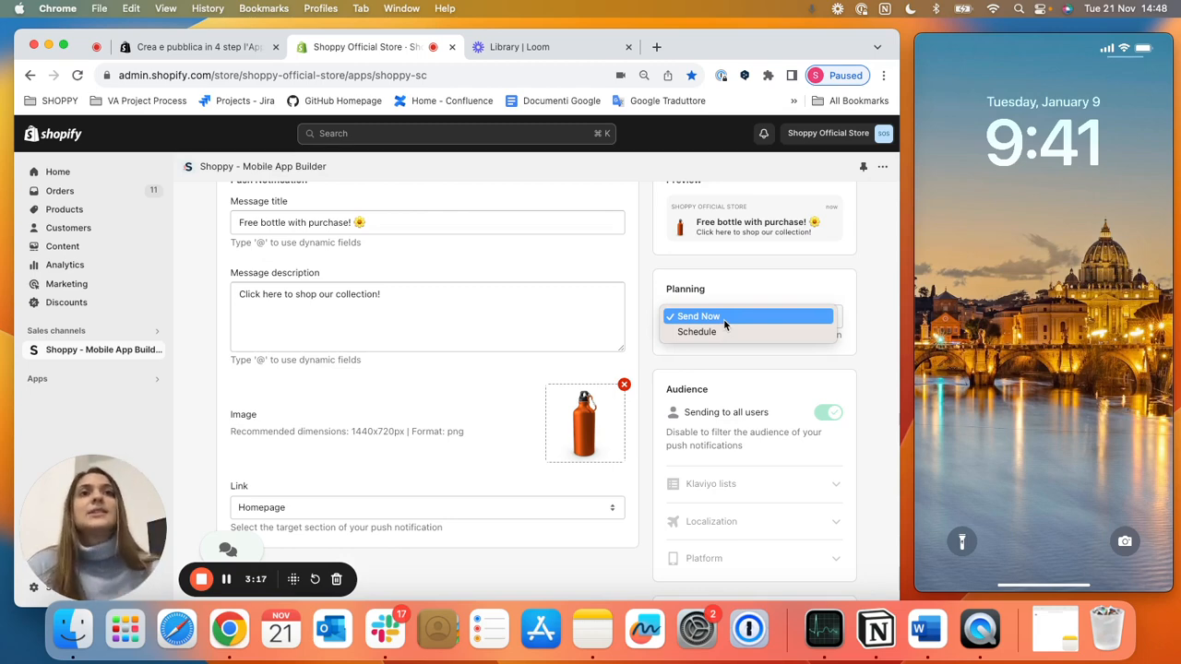
click(717, 333)
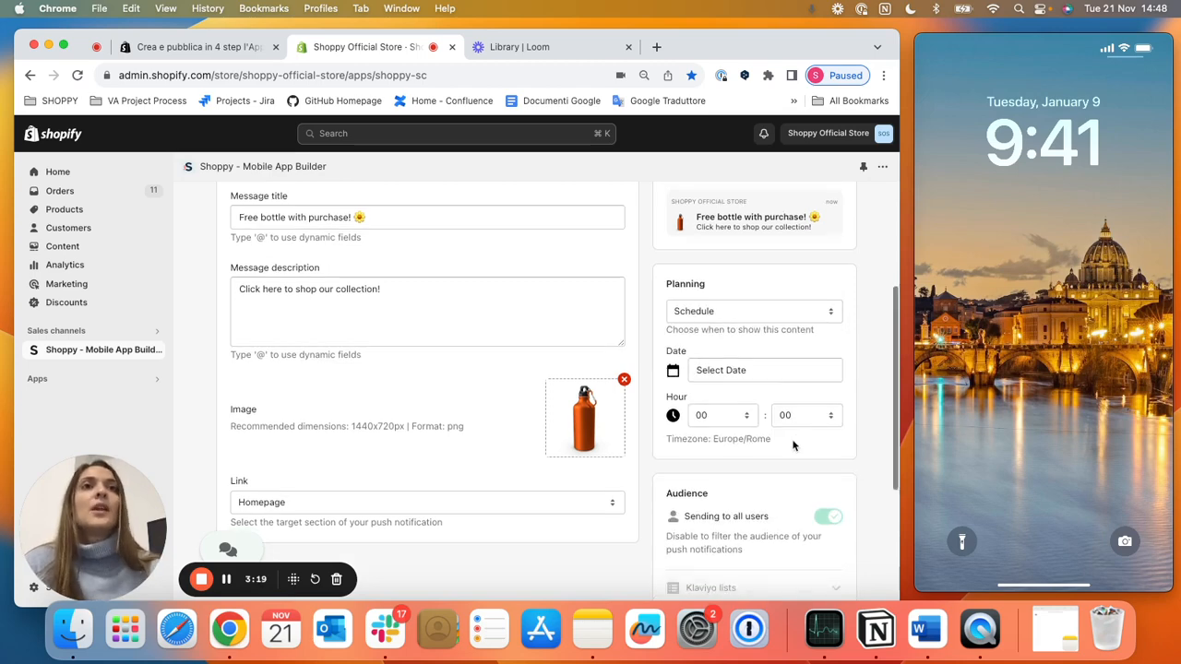
- Browse the schedule's date picker from January 2024 back to November 2023 and check the timezone of the sending hour
scroll(796, 443, down, 1)
click(748, 332)
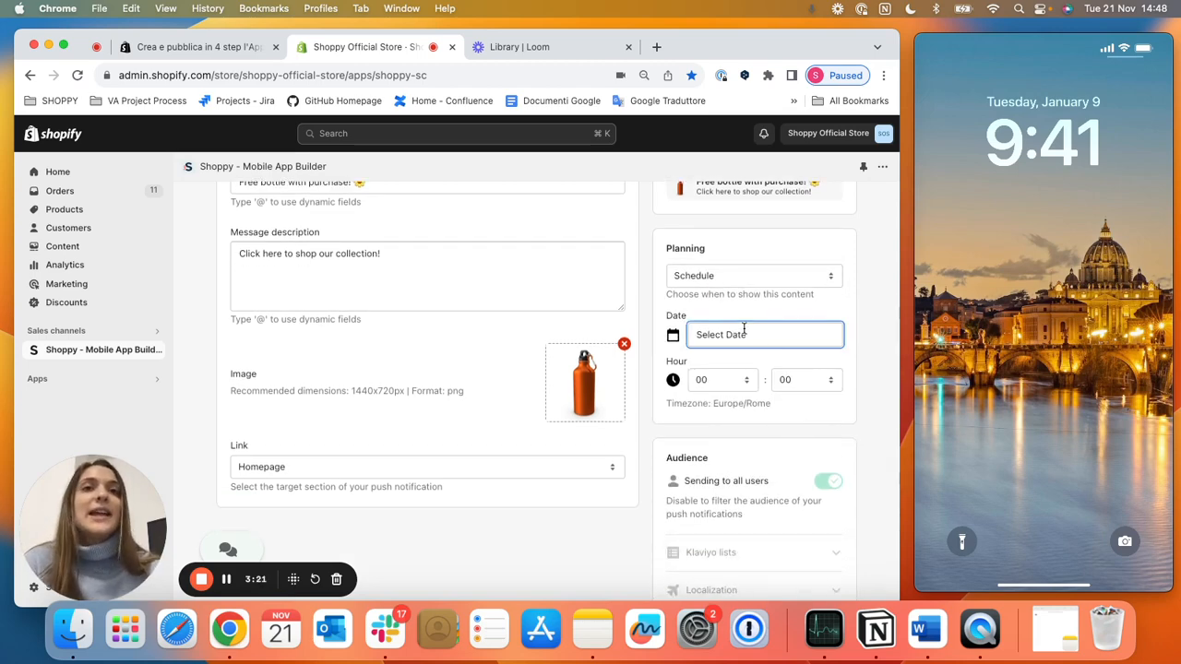
click(839, 368)
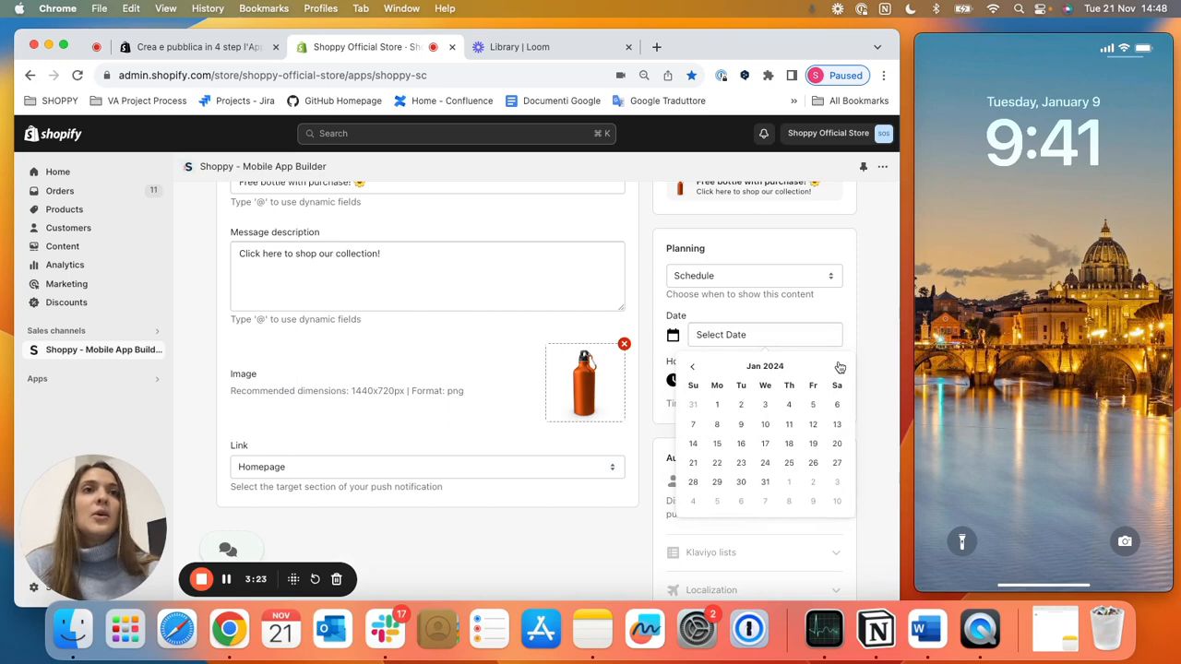
click(693, 368)
click(693, 368)
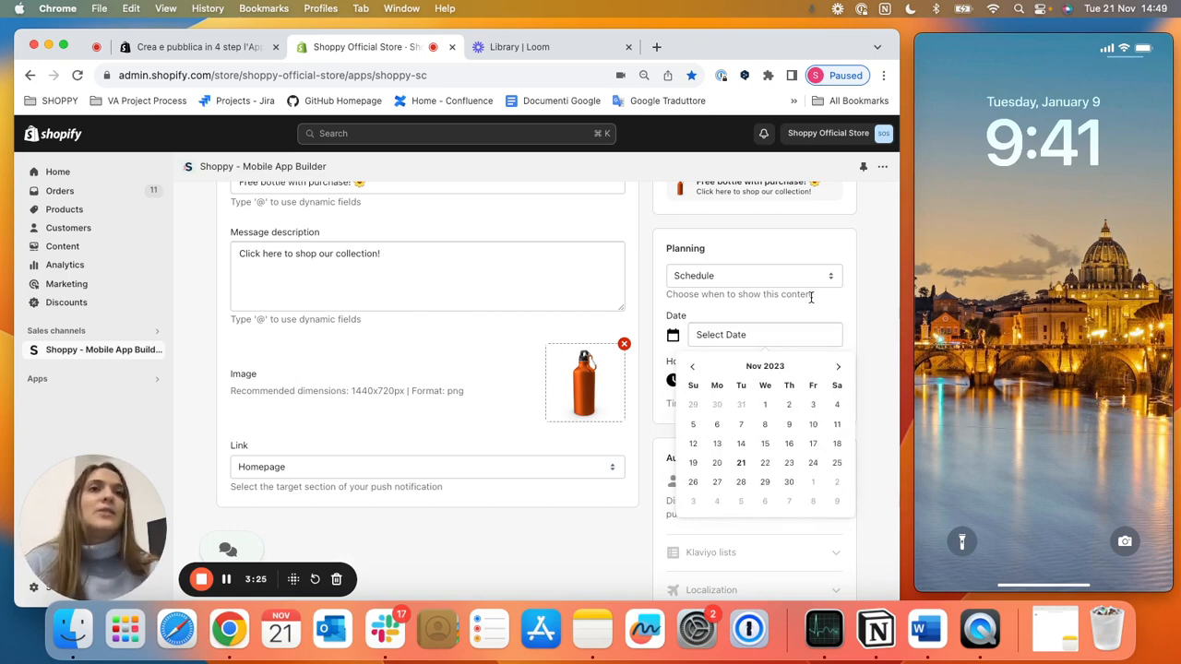
click(847, 318)
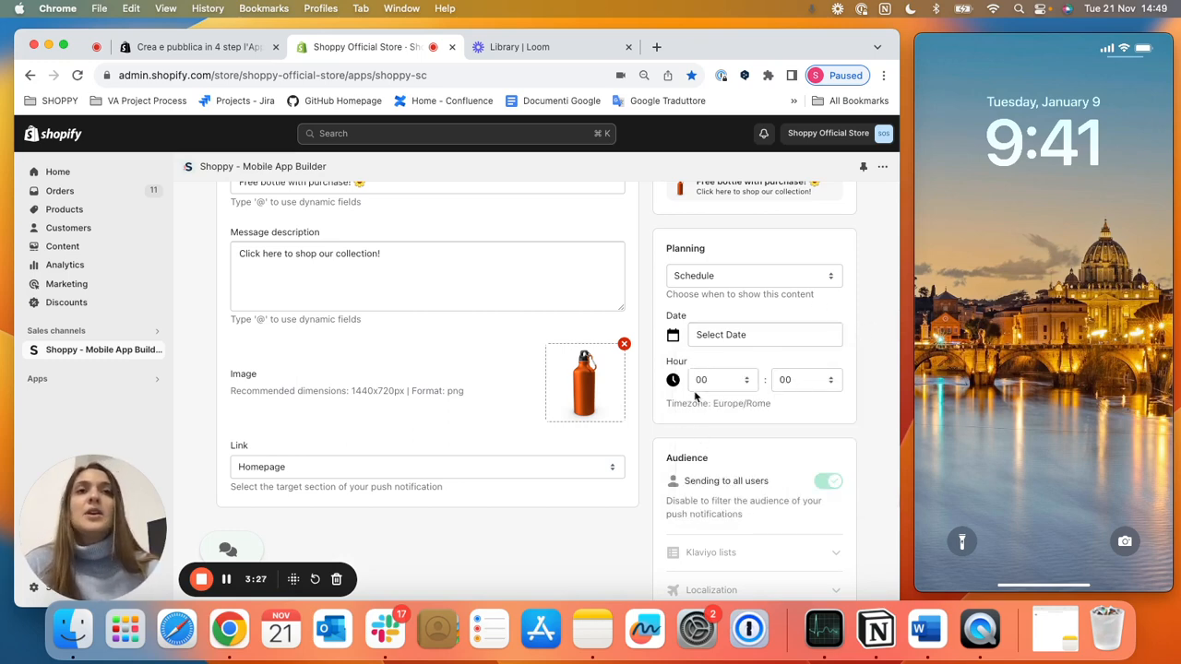
drag(787, 403, 666, 406)
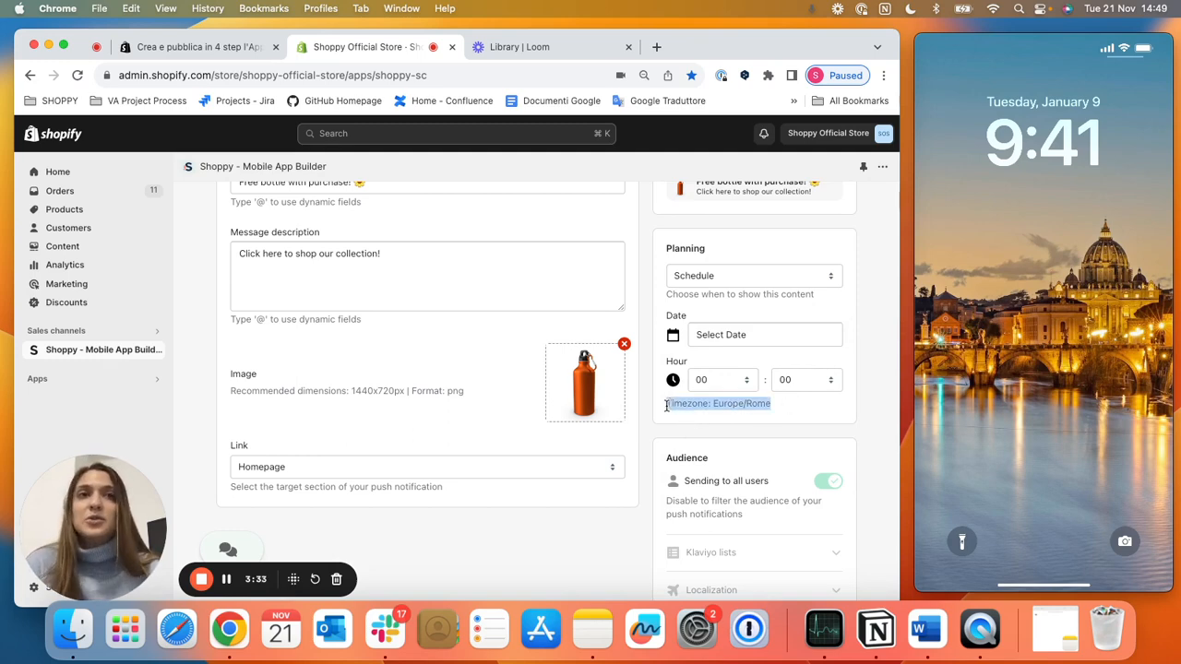
scroll(667, 406, down, 5)
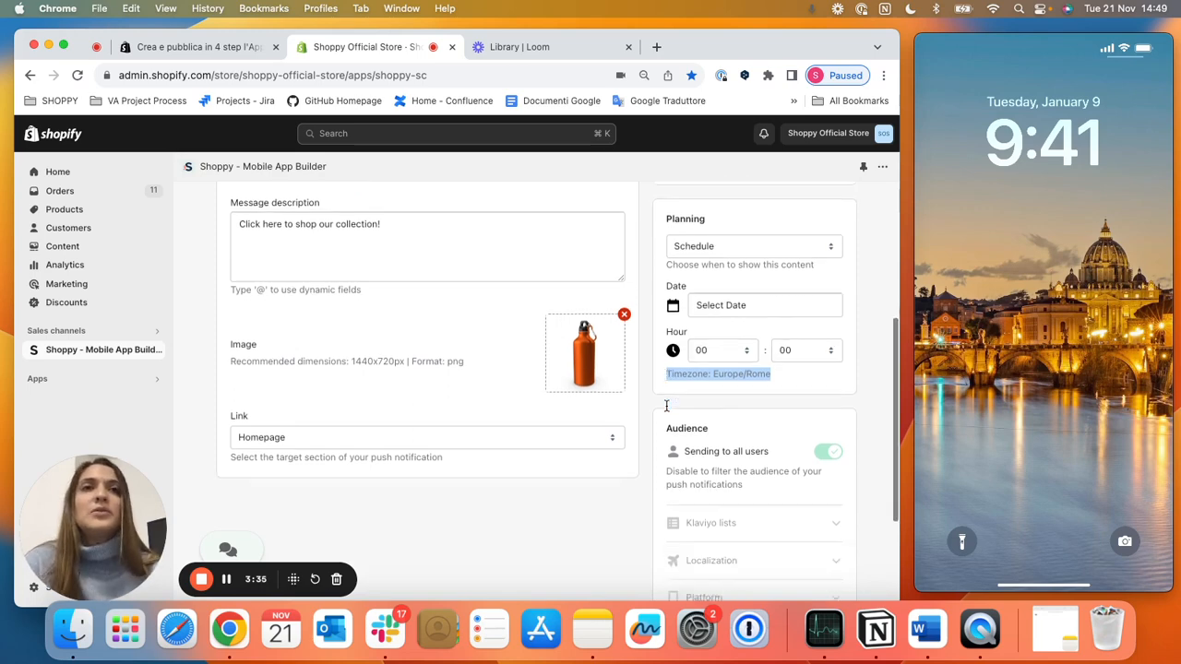
click(668, 406)
- Turn off sending to all users in the audience settings and expand the Klaviyo lists
scroll(678, 405, down, 5)
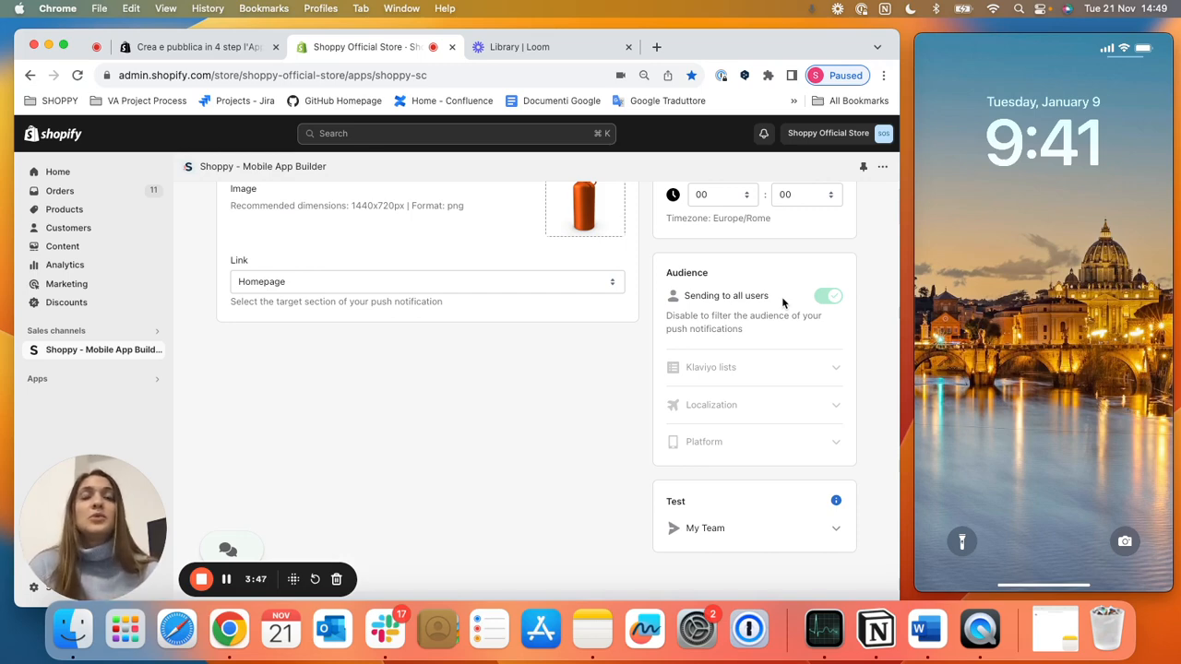
click(834, 304)
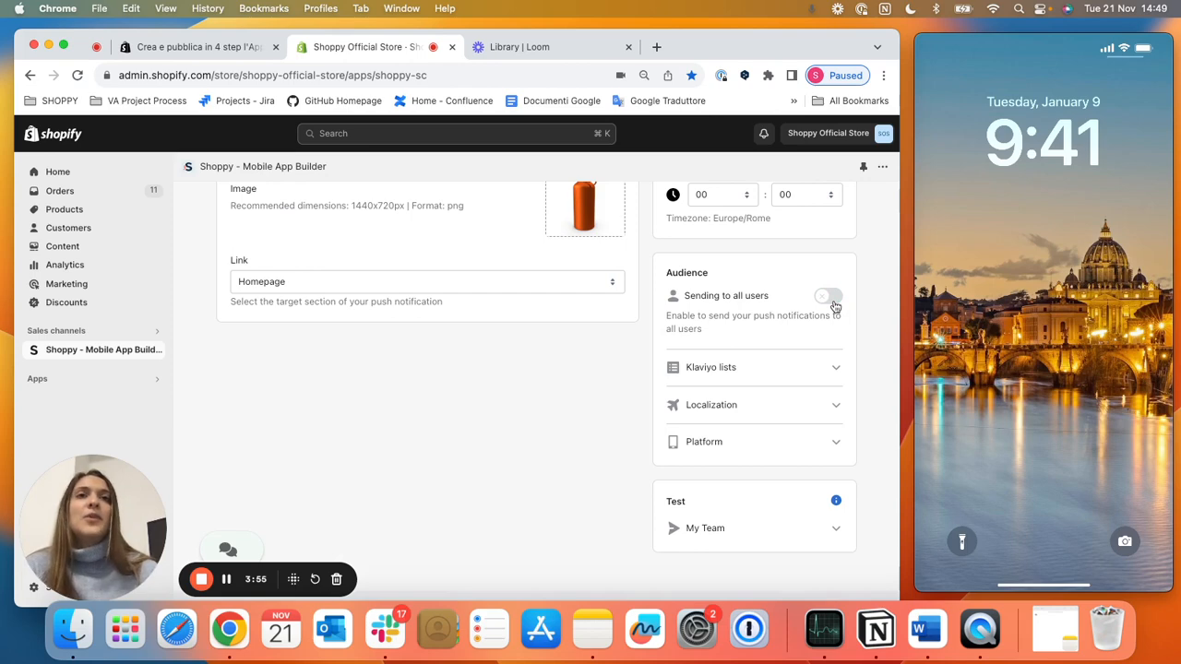
scroll(833, 304, down, 1)
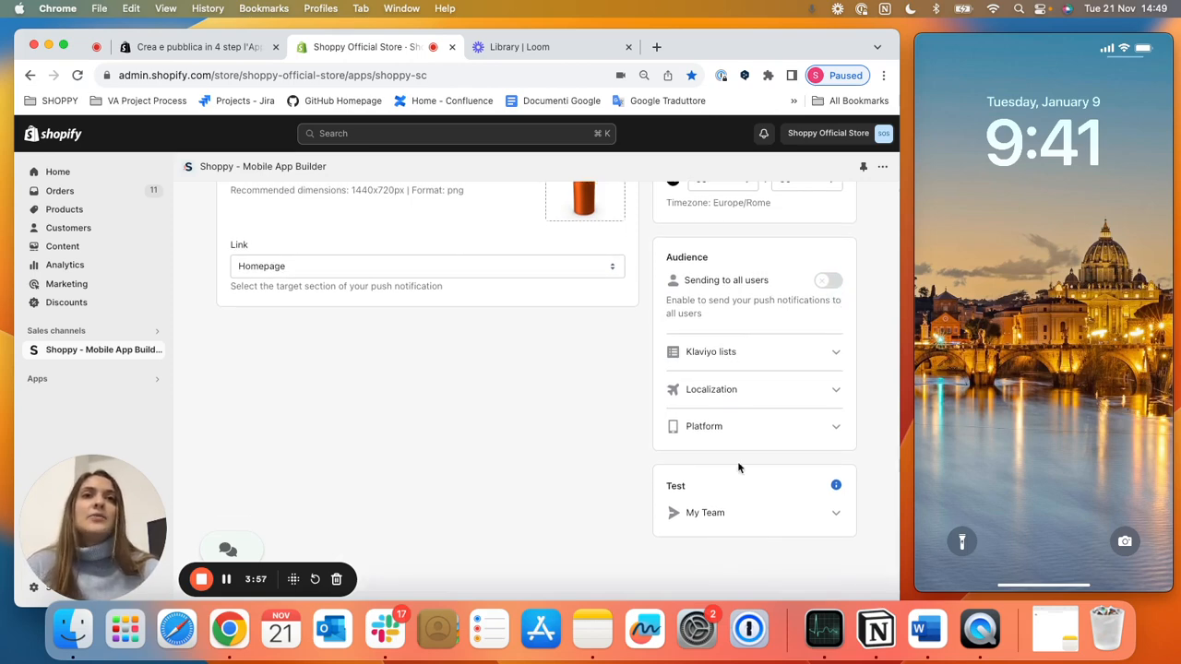
click(816, 367)
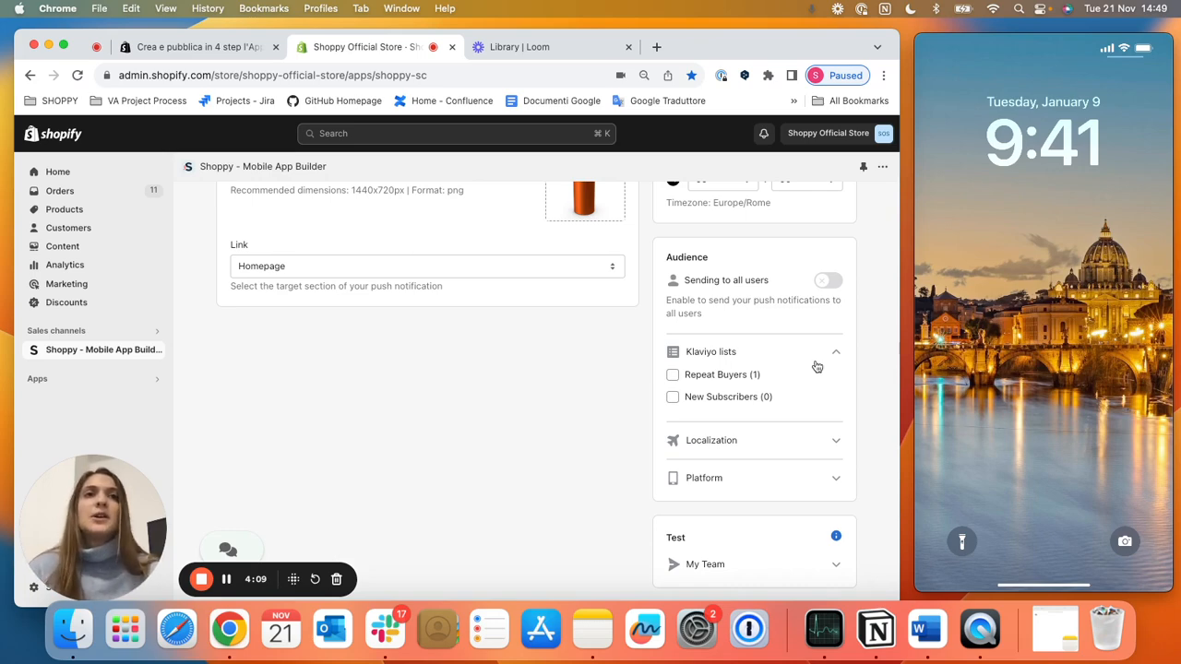
- Try the Repeat Buyers Klaviyo list as the audience filter
click(673, 380)
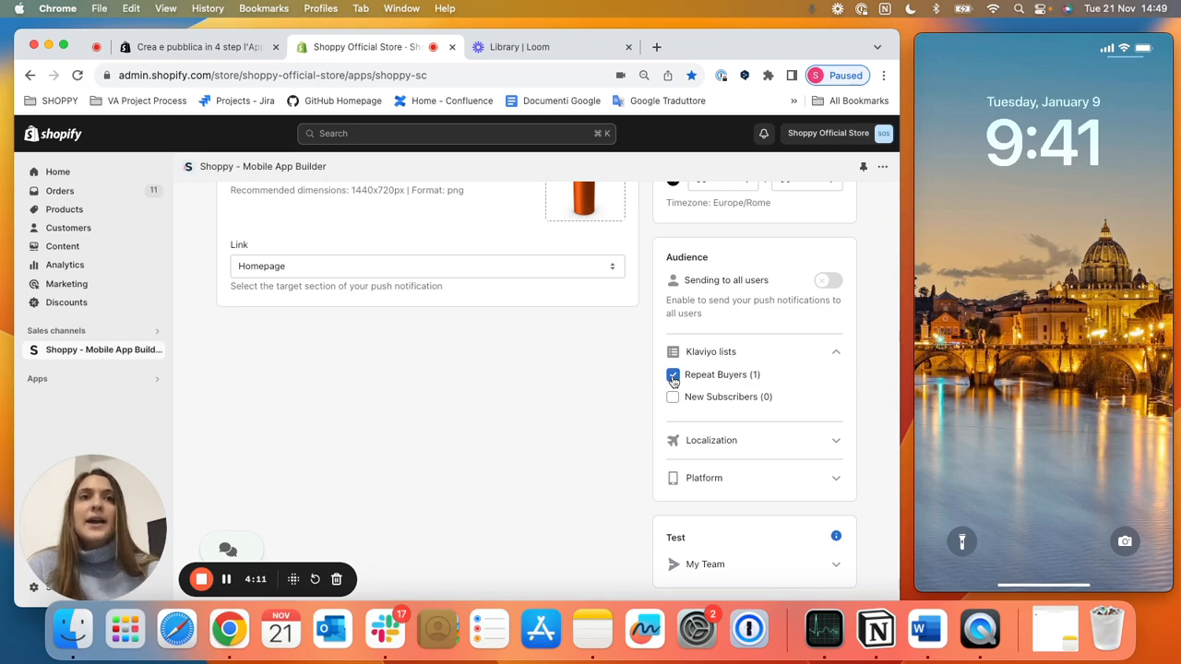
click(673, 378)
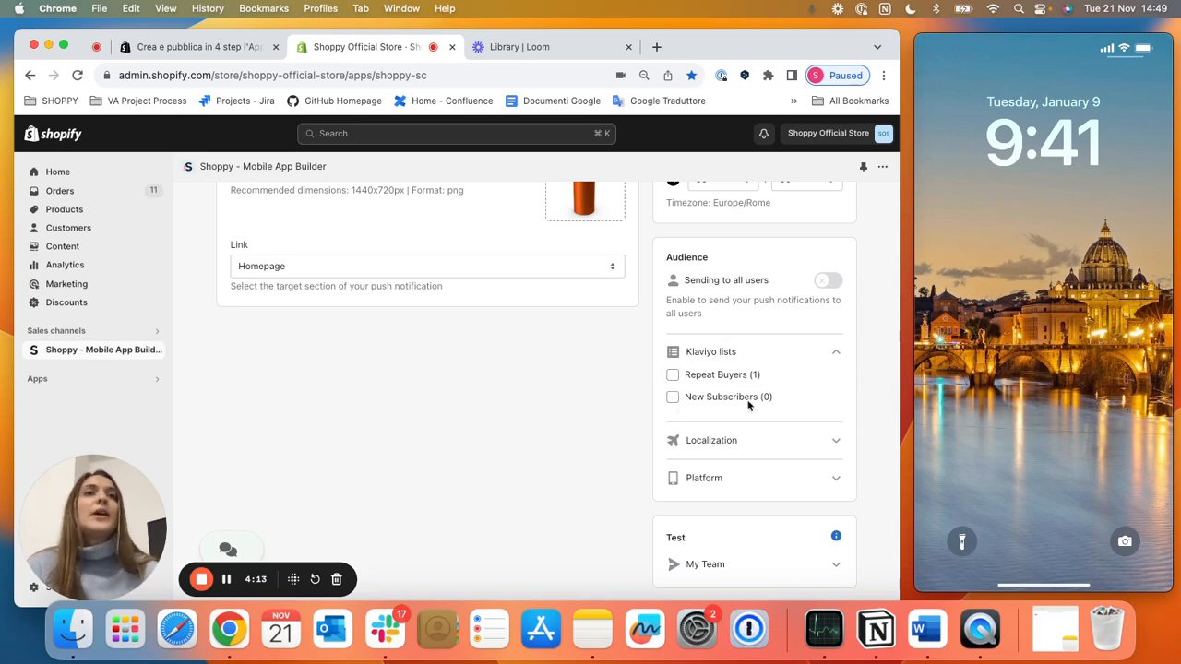
click(673, 379)
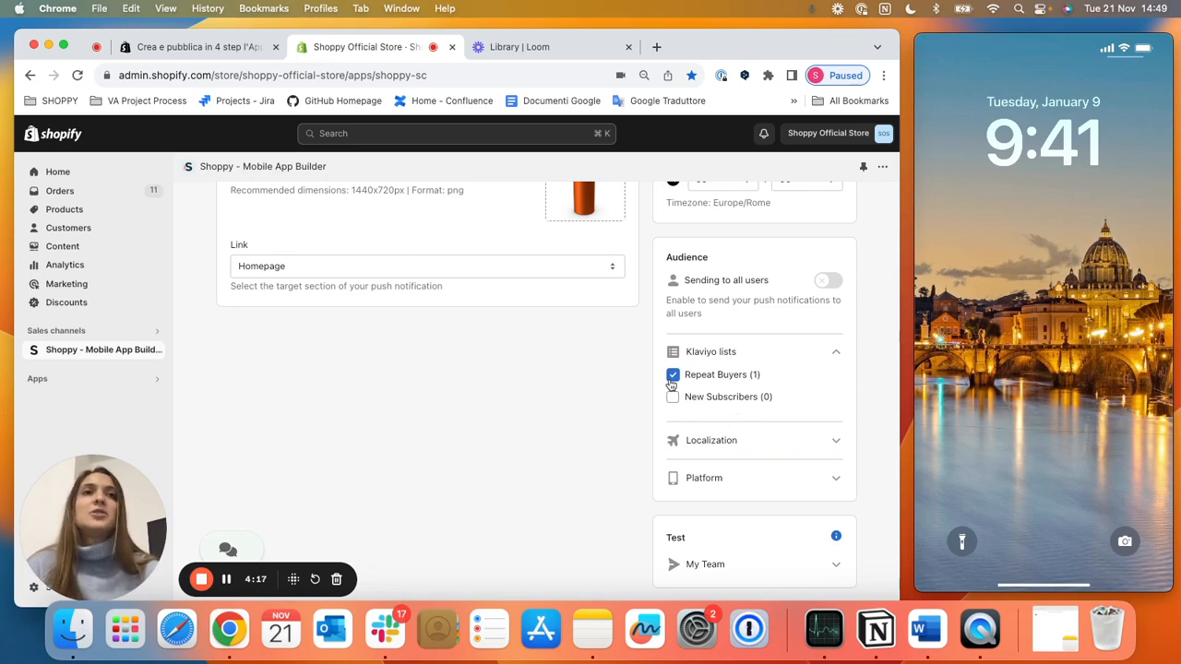
click(673, 378)
- Expand the audience's Localization filters and examine the available Shopify countries, keeping All countries
scroll(702, 441, down, 1)
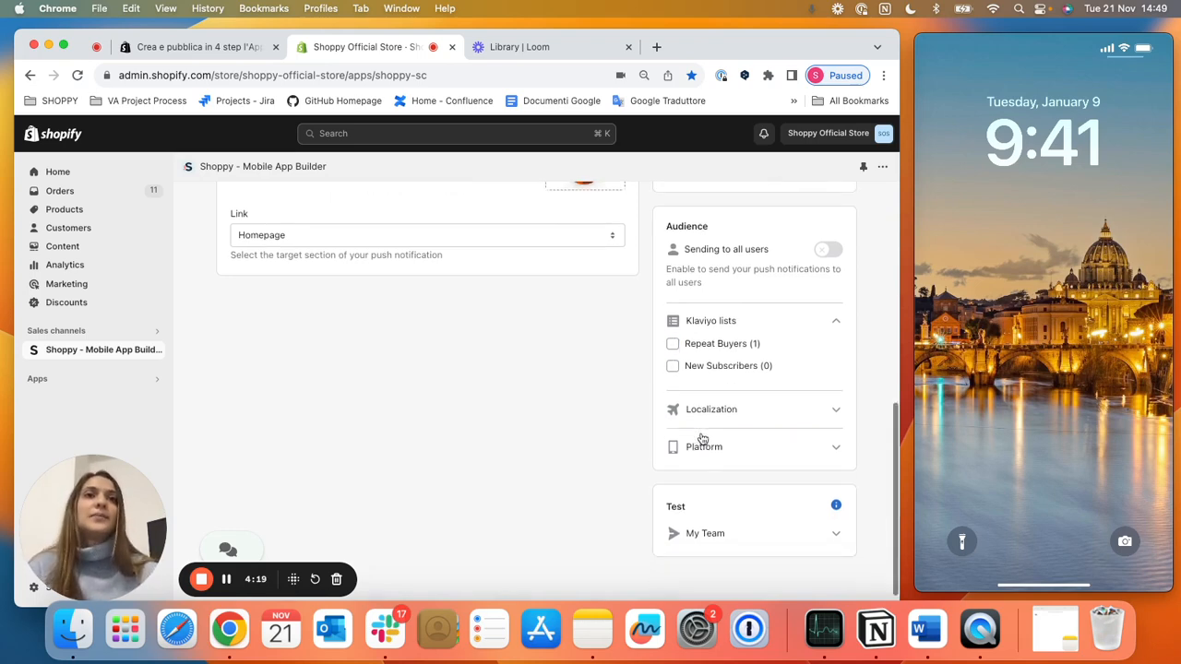
click(798, 413)
scroll(798, 414, down, 2)
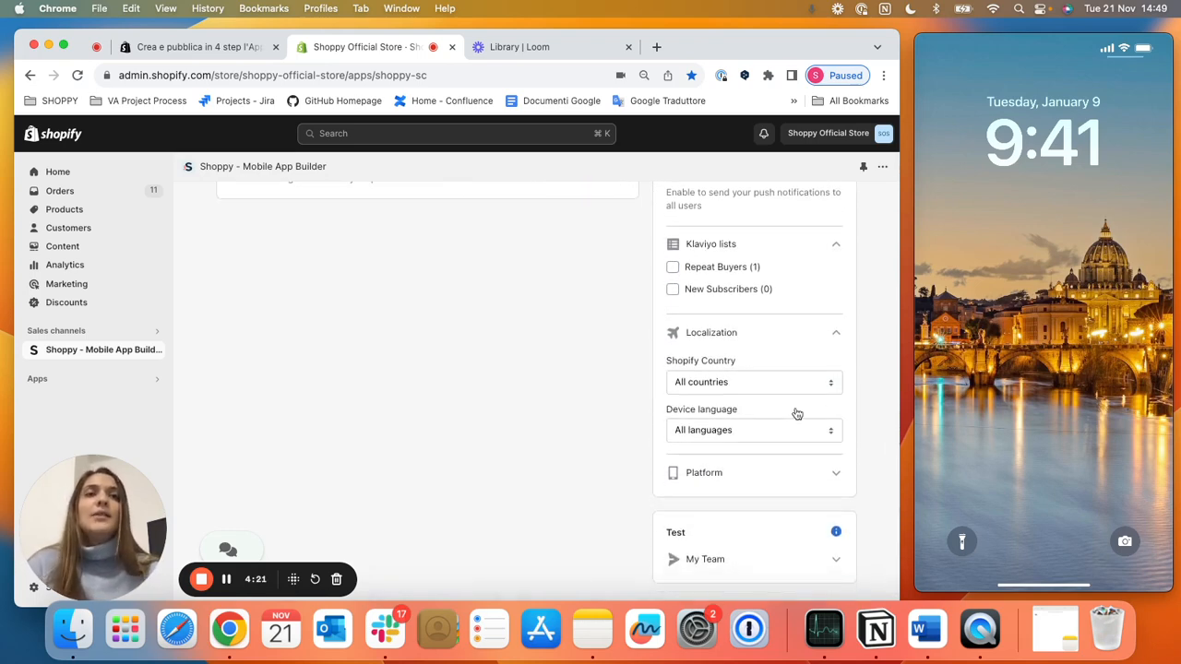
click(742, 384)
click(782, 347)
click(739, 388)
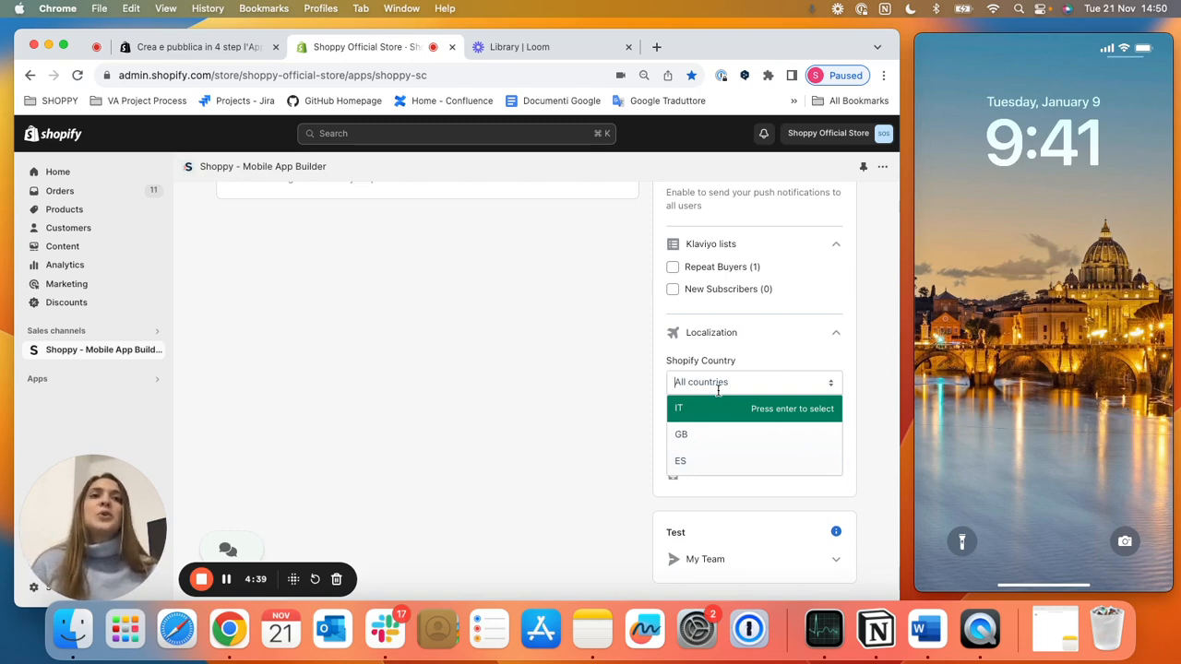
click(767, 360)
scroll(767, 361, down, 1)
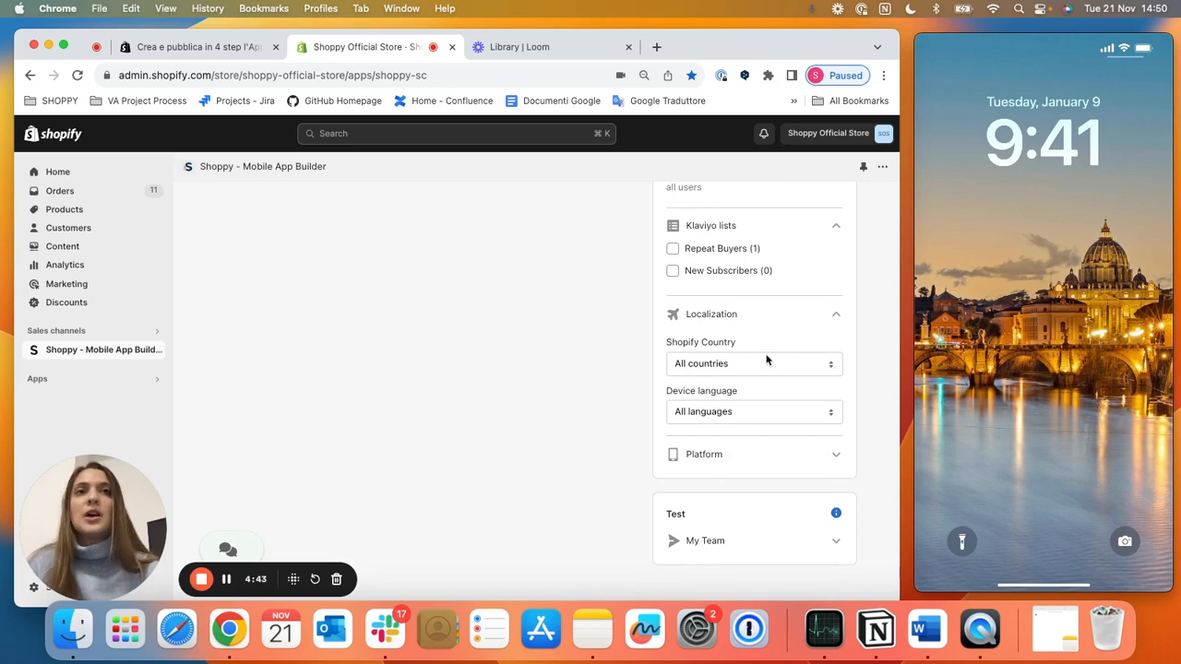
- Examine the device languages available for filtering the audience, keeping All languages
click(762, 412)
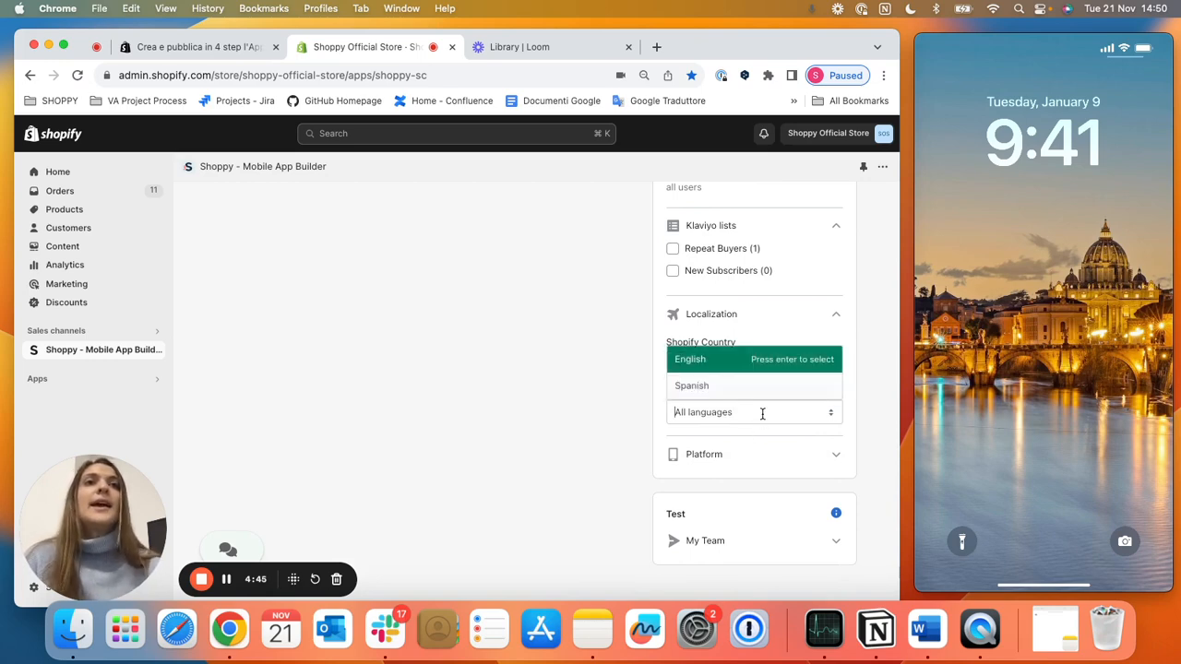
click(556, 460)
click(734, 414)
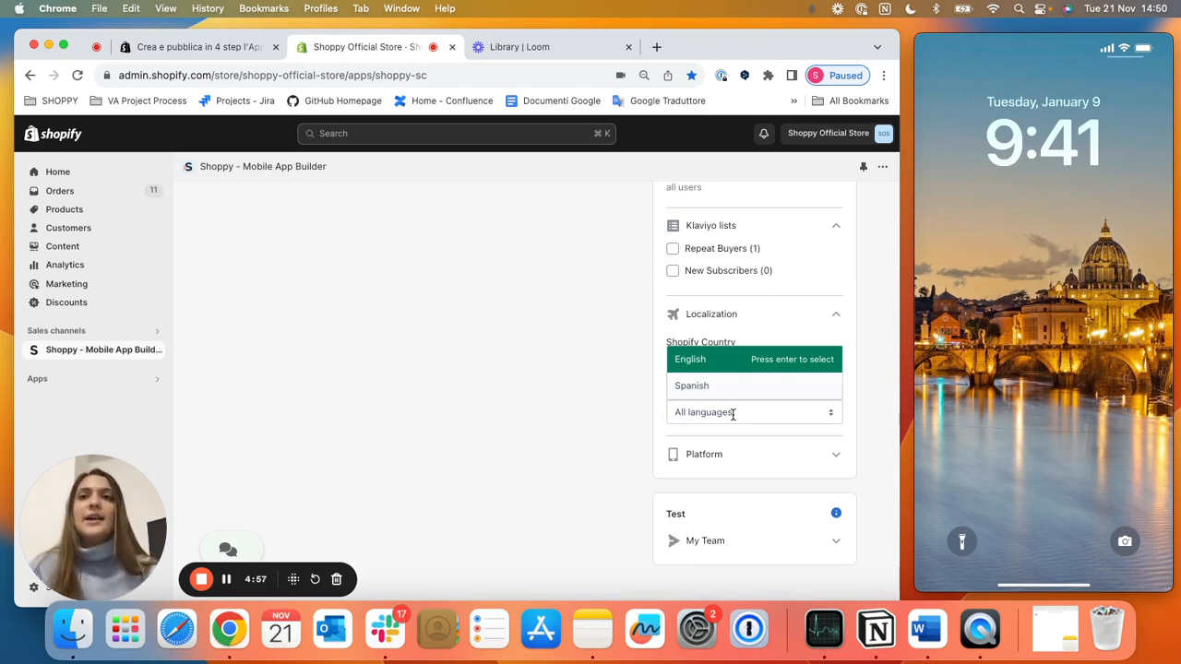
click(605, 391)
scroll(604, 392, down, 1)
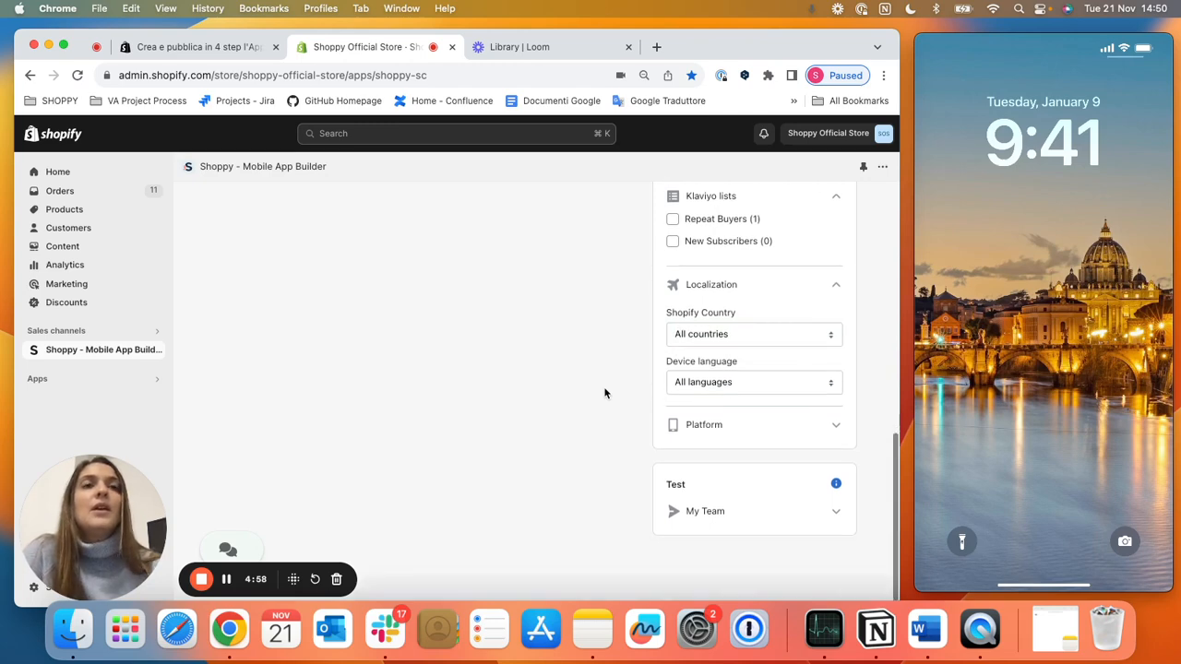
click(762, 386)
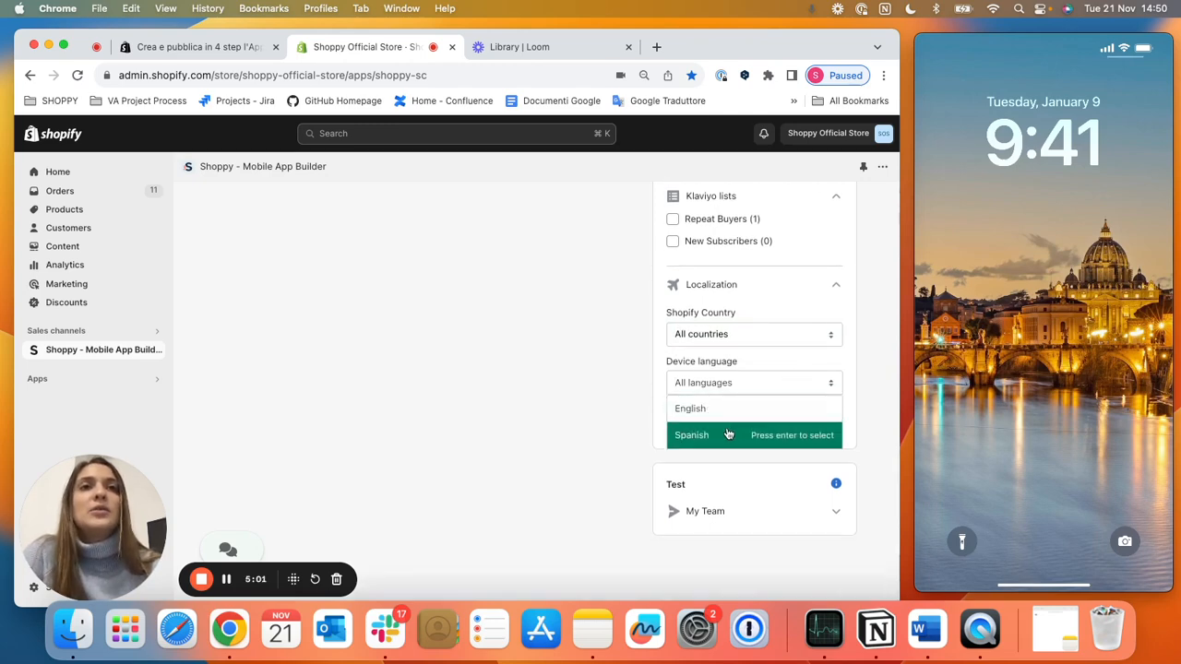
click(595, 418)
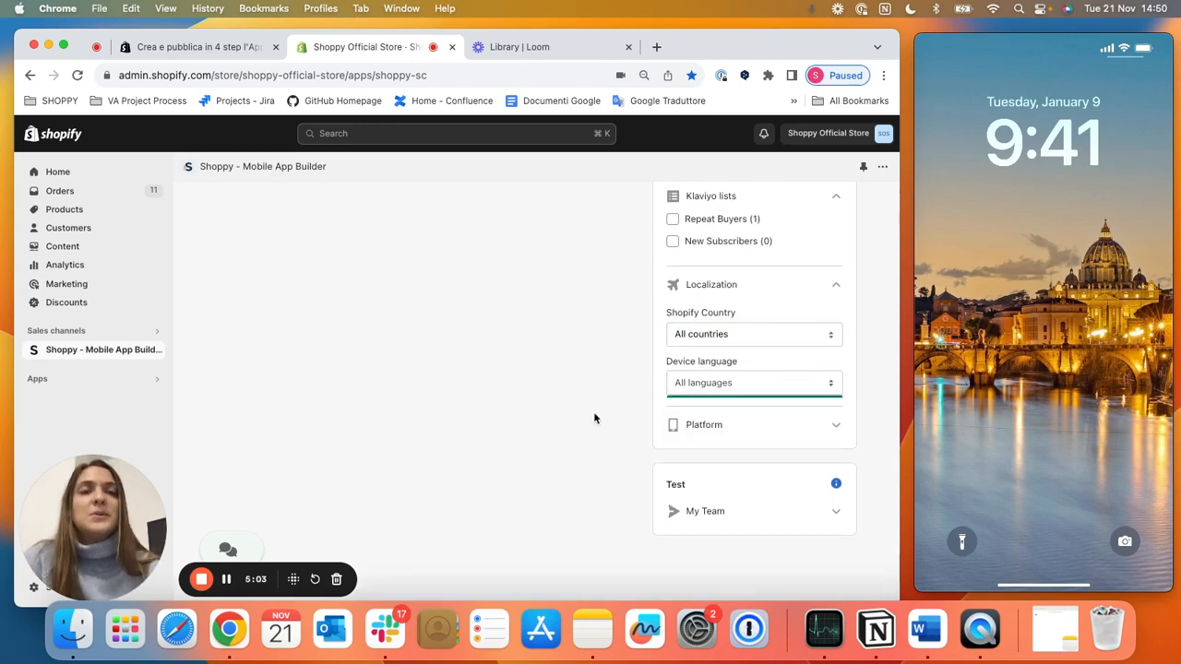
- Expand the audience's Platform filter and examine the available platforms, keeping All platforms
click(837, 431)
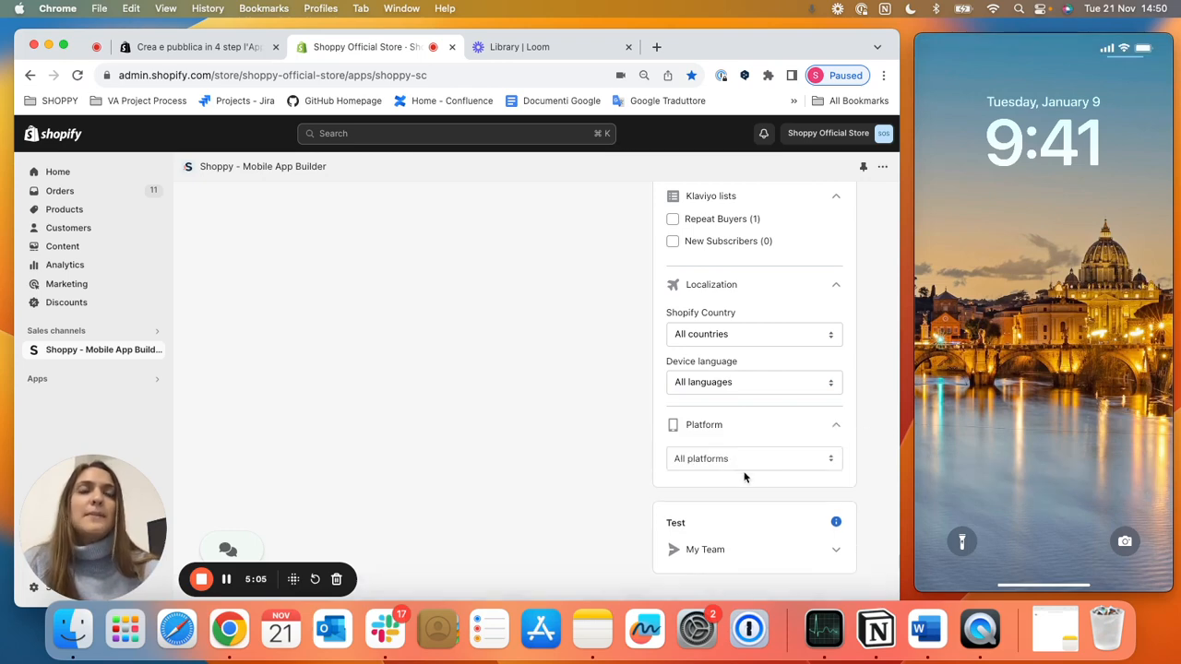
click(782, 464)
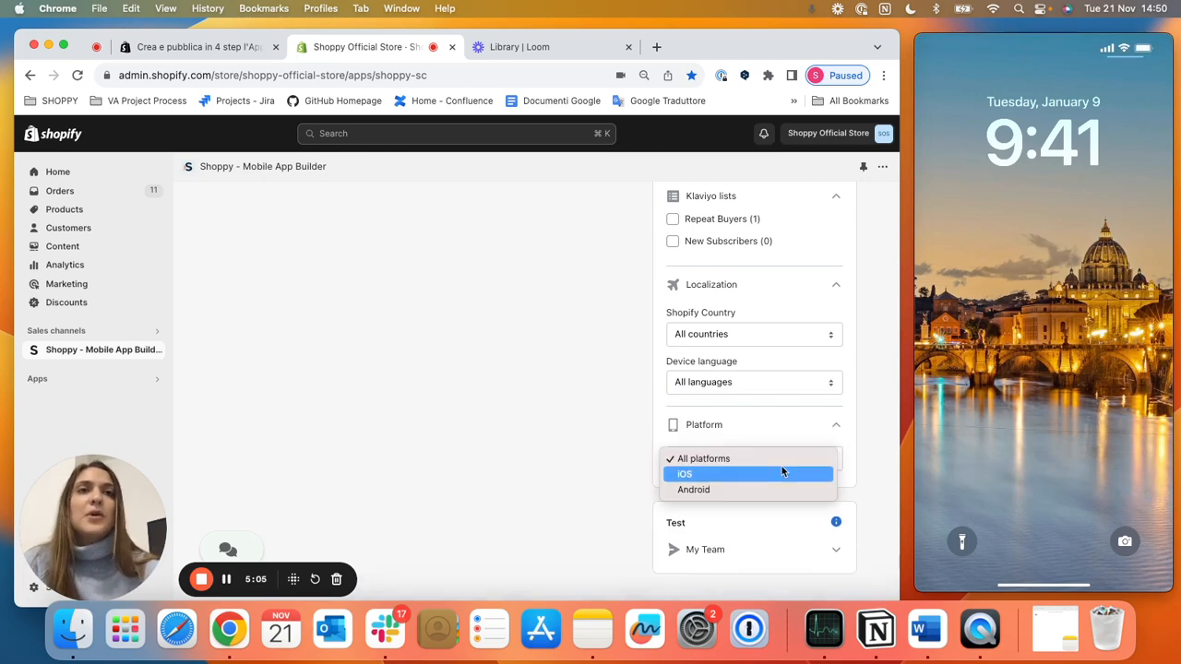
click(584, 427)
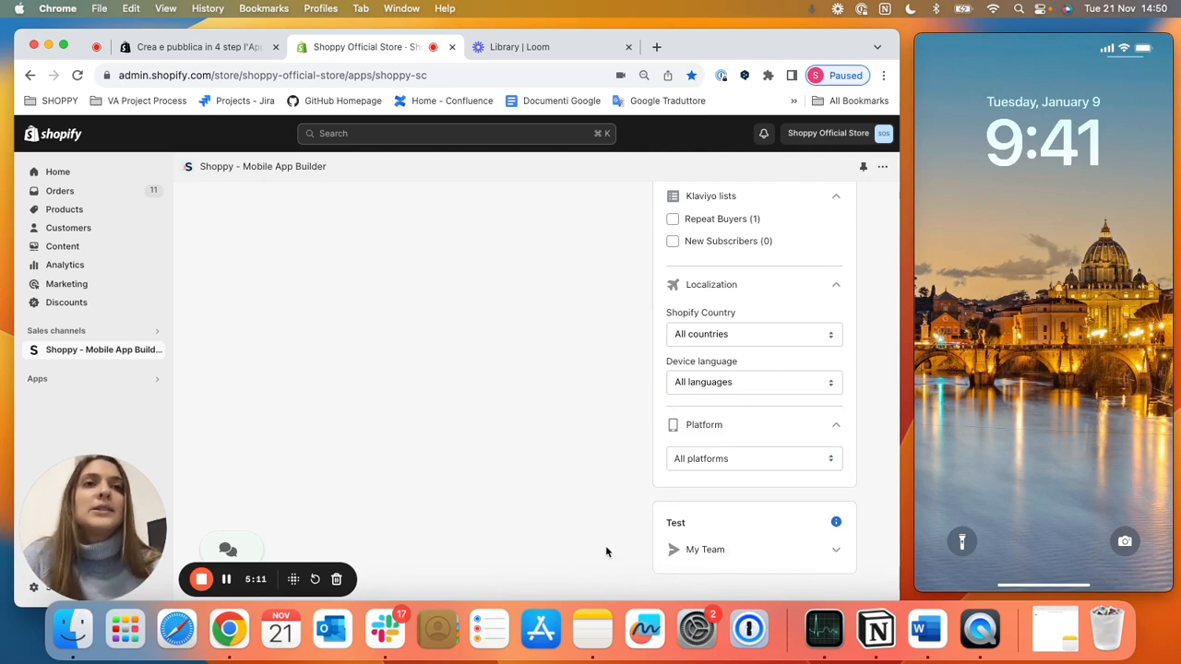
- Change the push notification's planning from Schedule to Send Now and send it
scroll(615, 433, up, 1)
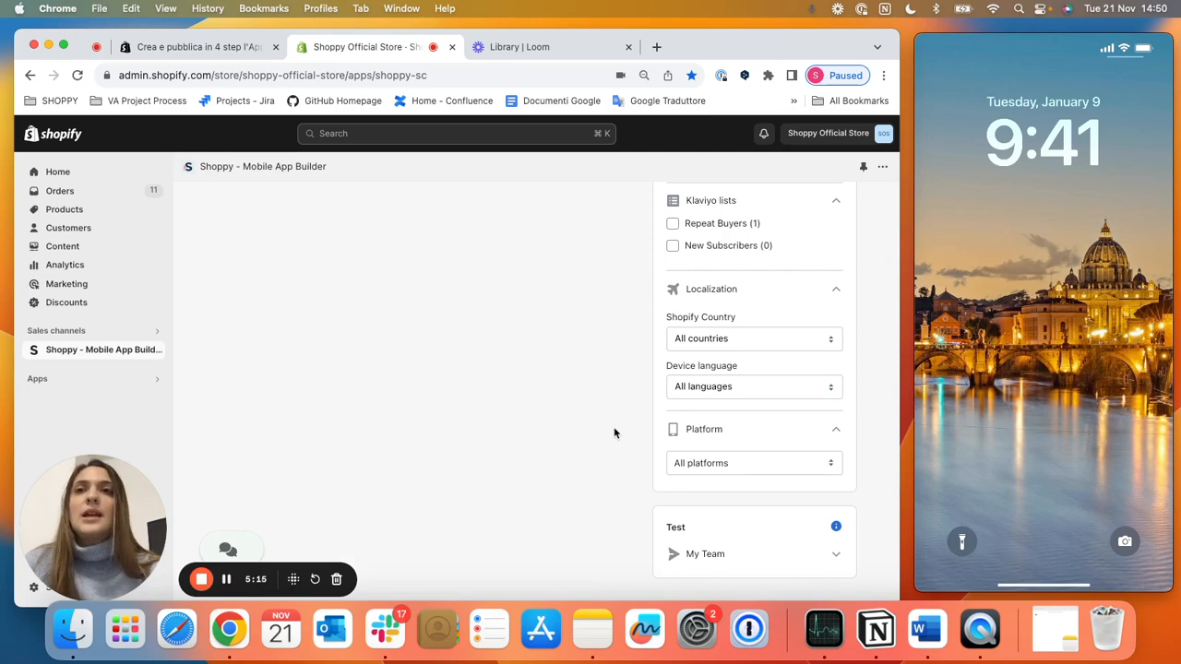
scroll(615, 433, up, 10)
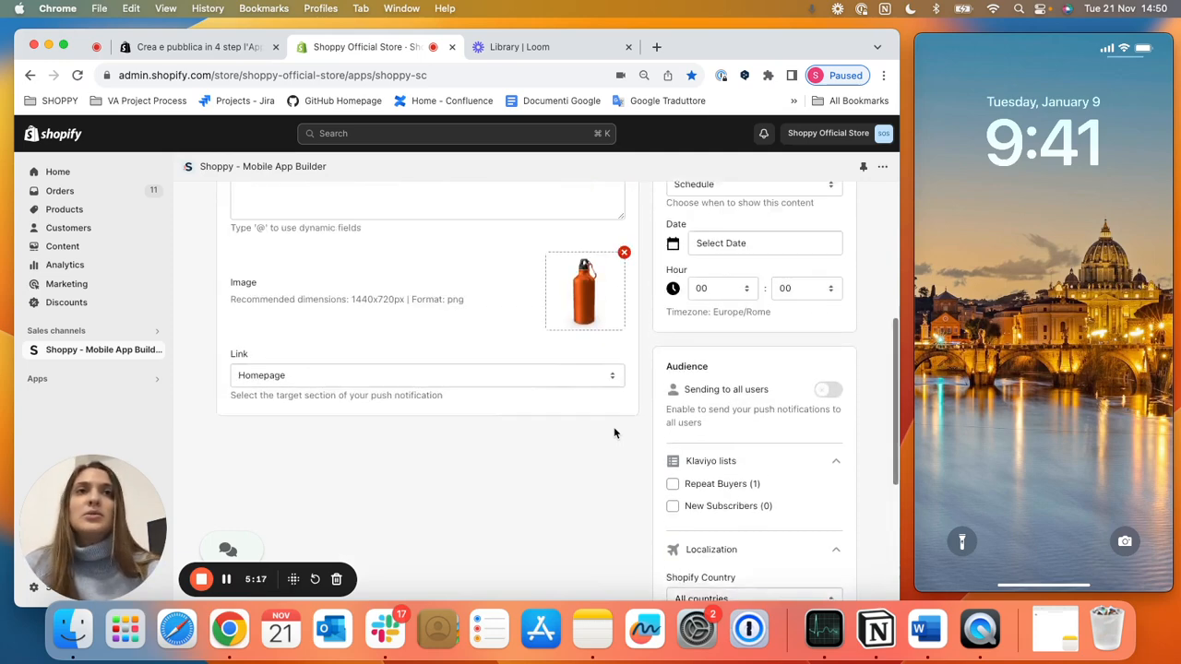
scroll(615, 433, down, 10)
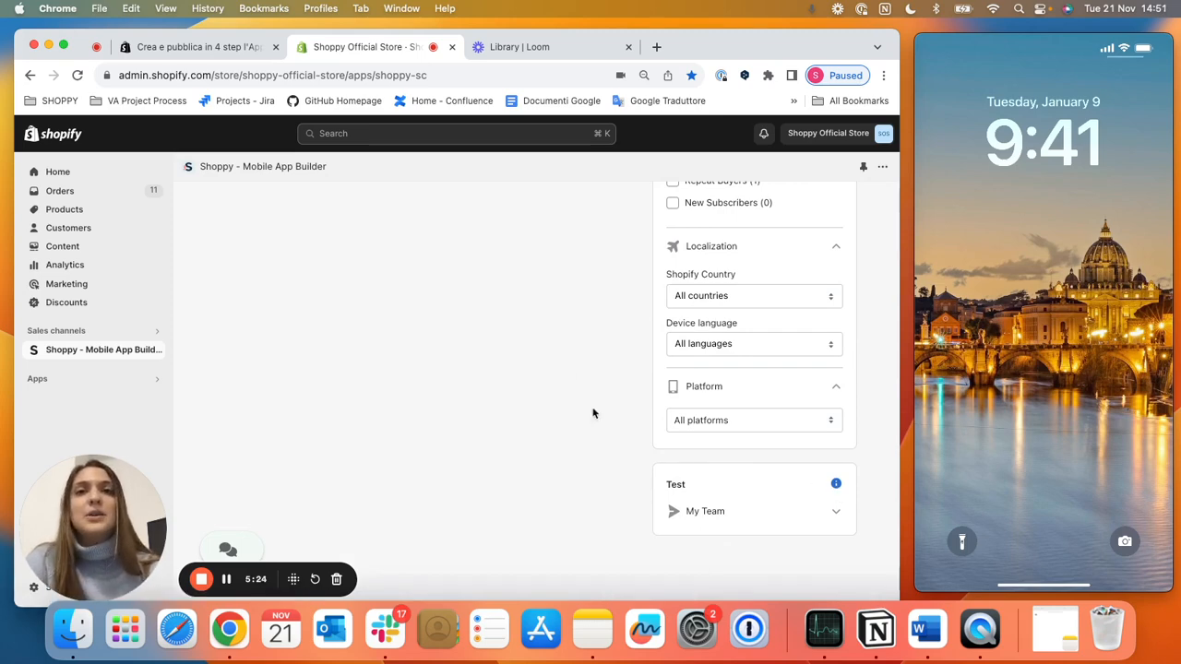
scroll(572, 355, up, 10)
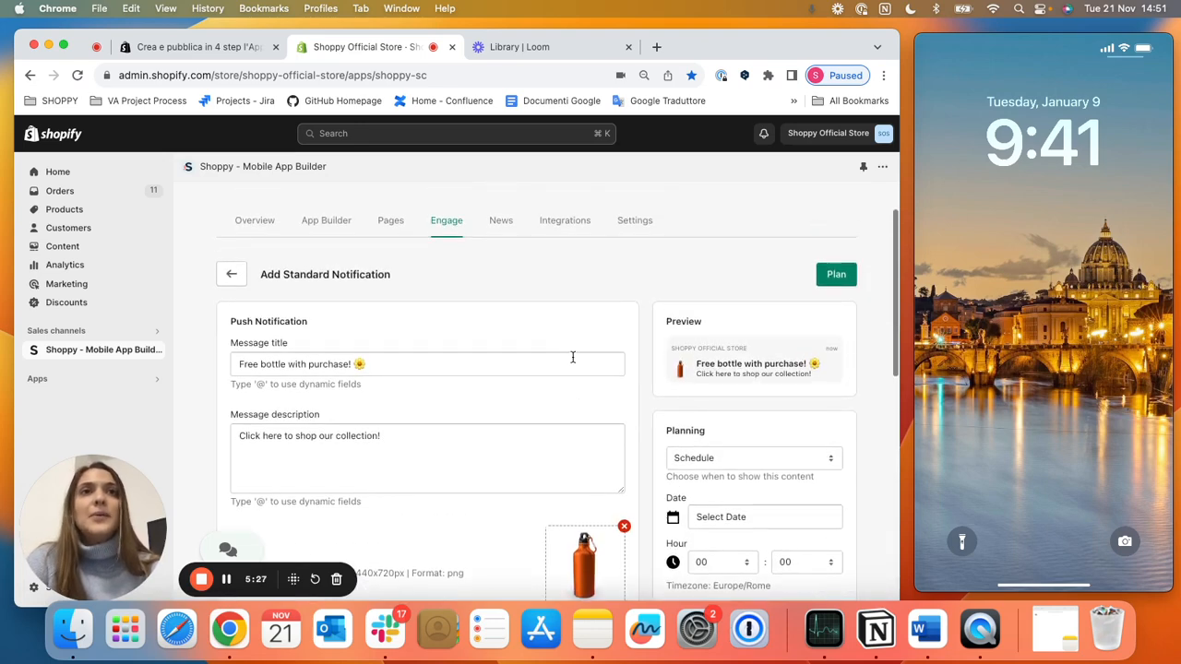
click(775, 439)
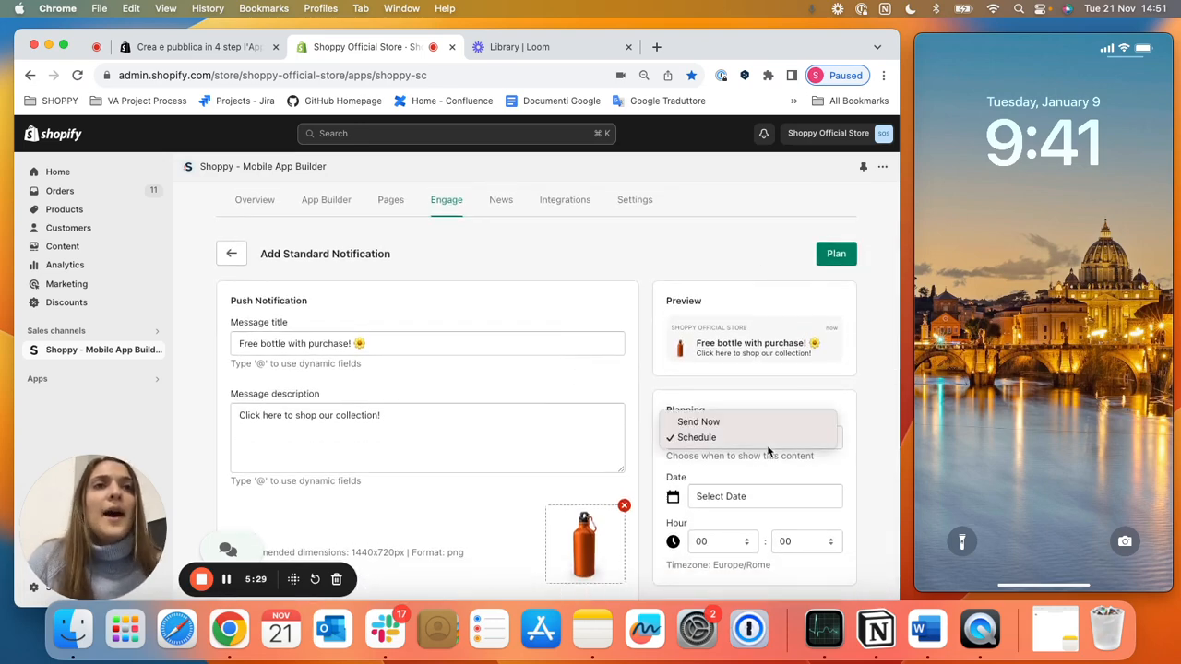
click(737, 422)
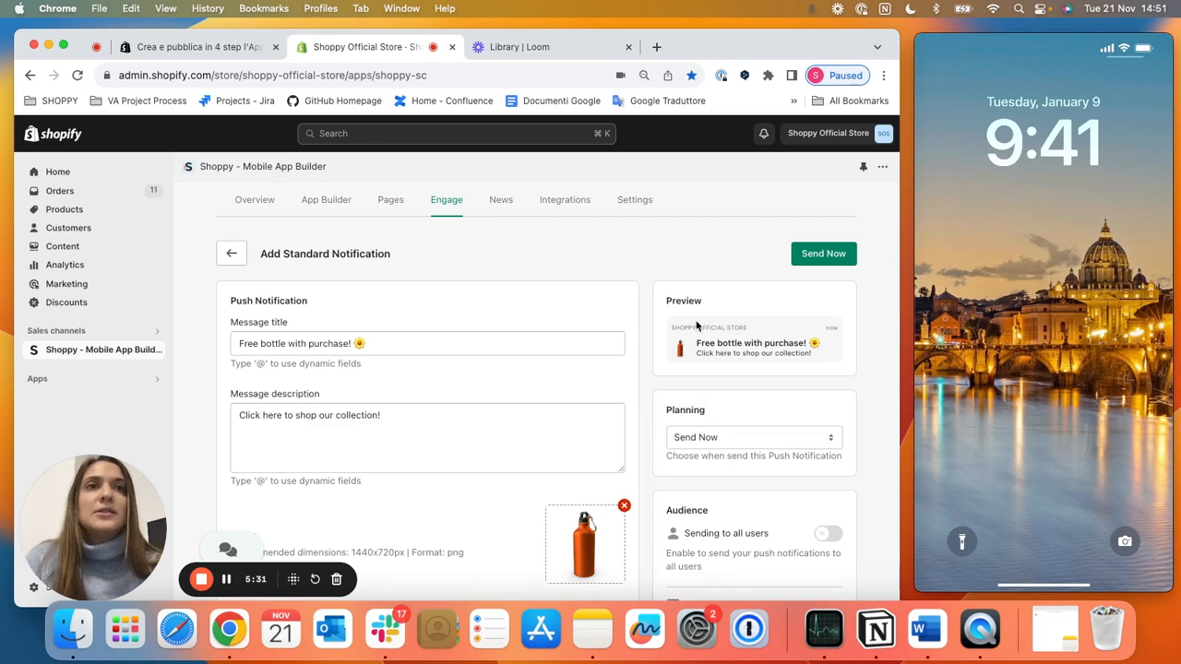
click(826, 255)
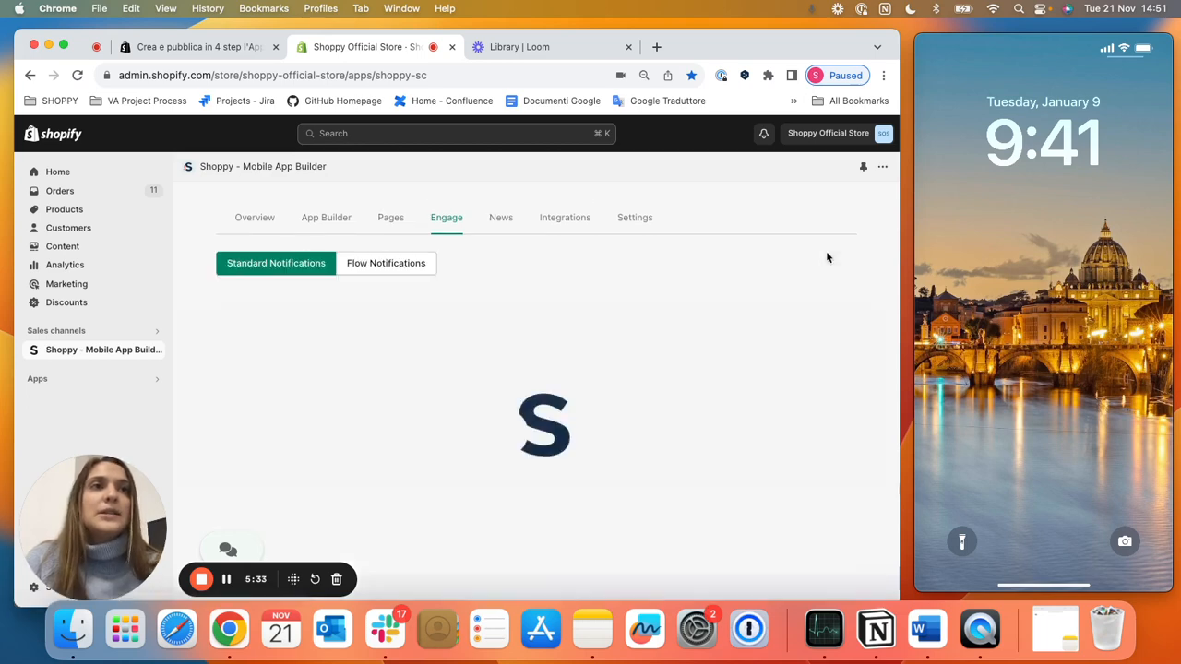
mouse_move(1032, 334)
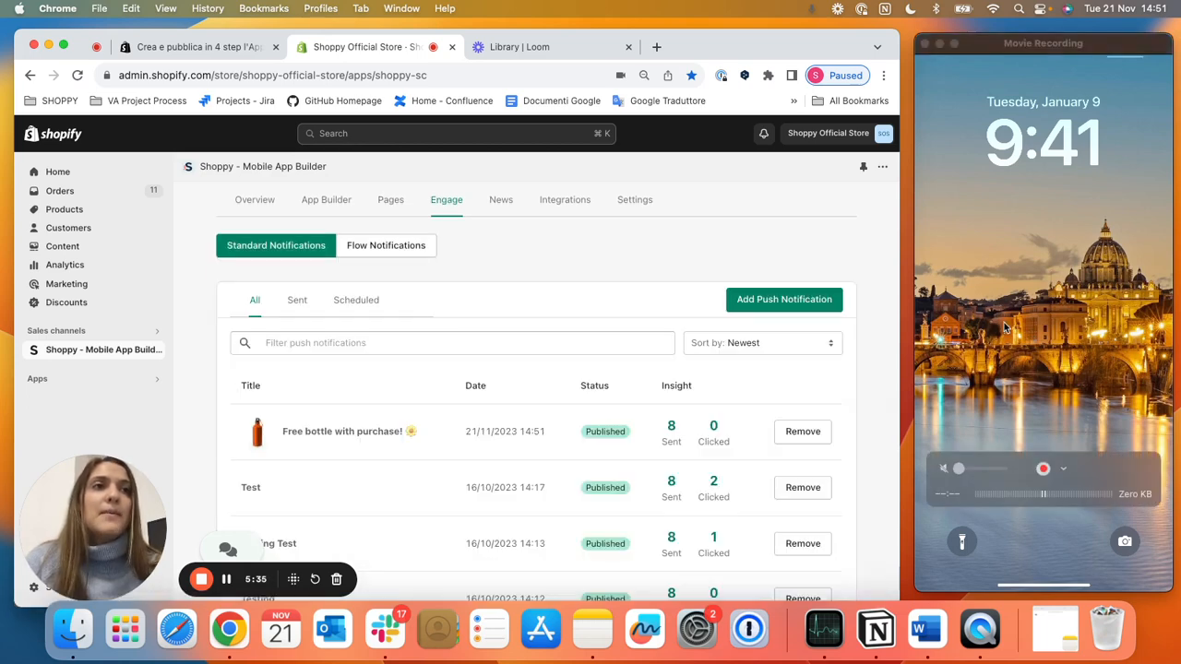